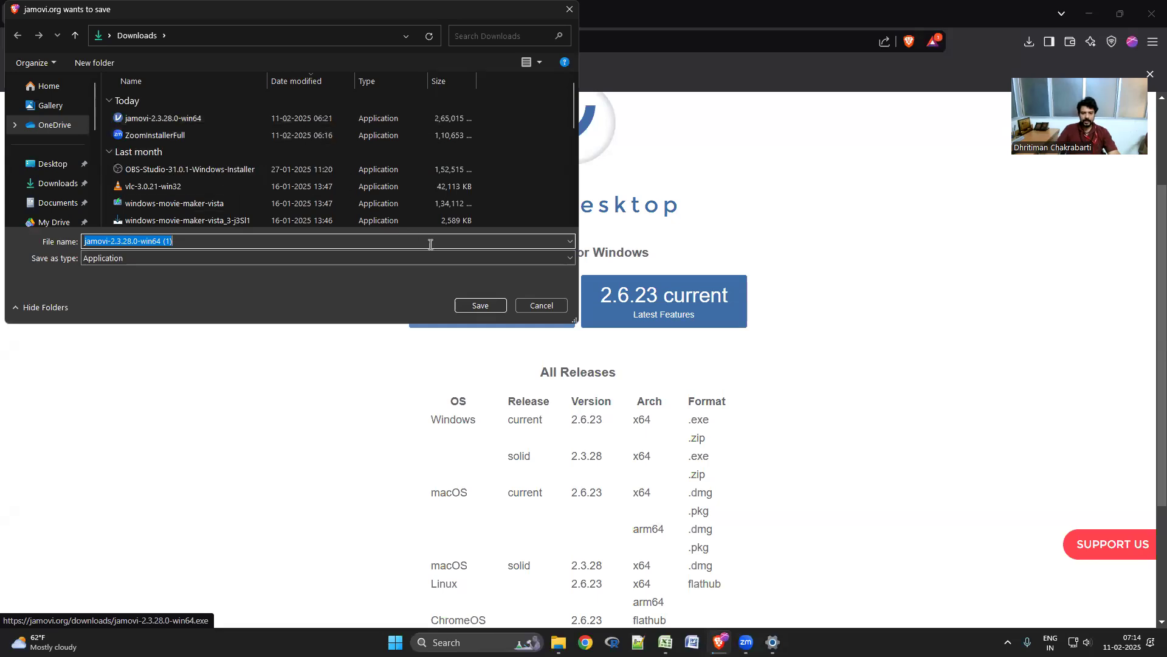
# - Cancel saving the jamovi installer, minimize the browser, and launch the installed jamovi 2.3.28
pyautogui.click(533, 305)
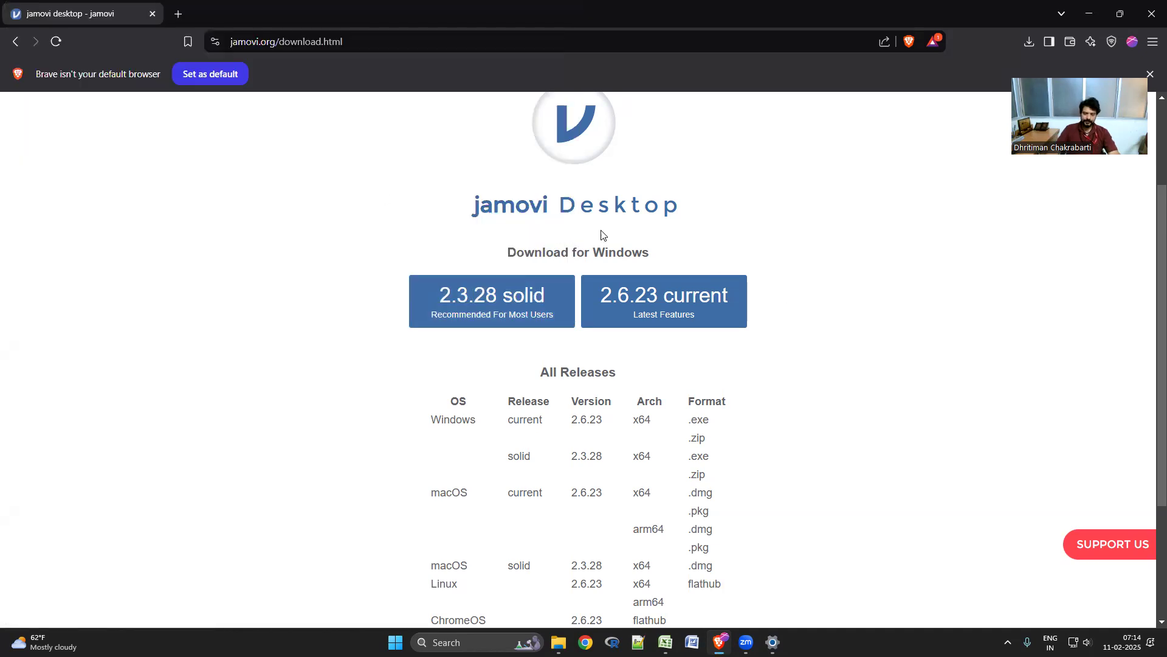
pyautogui.click(1087, 15)
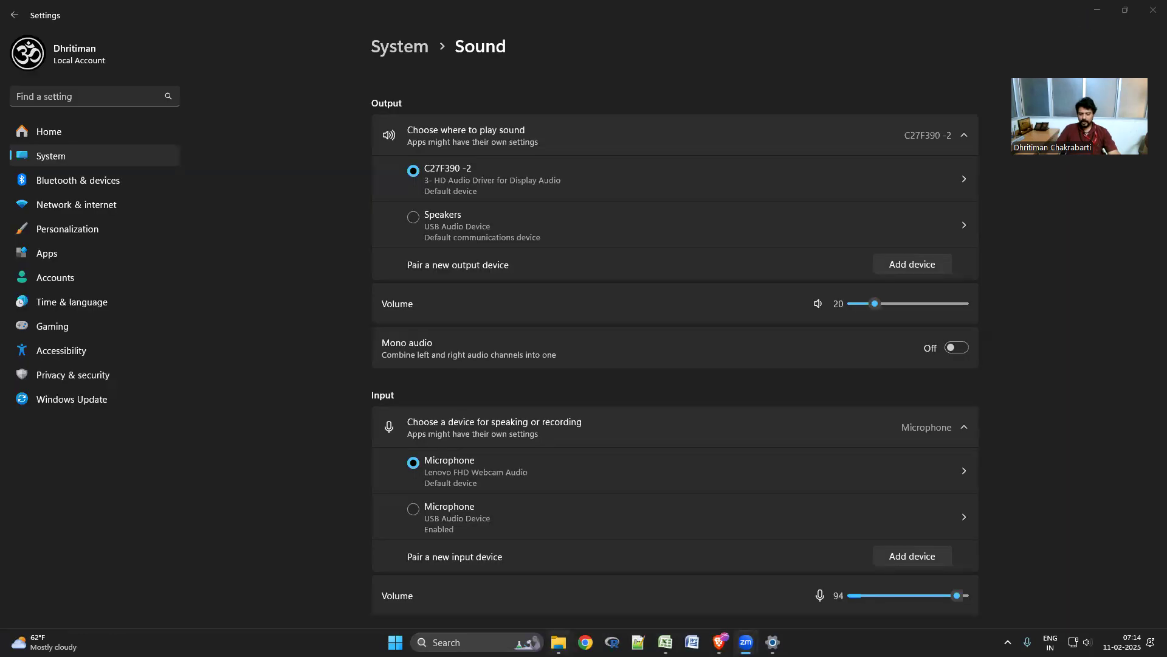
pyautogui.click(472, 642)
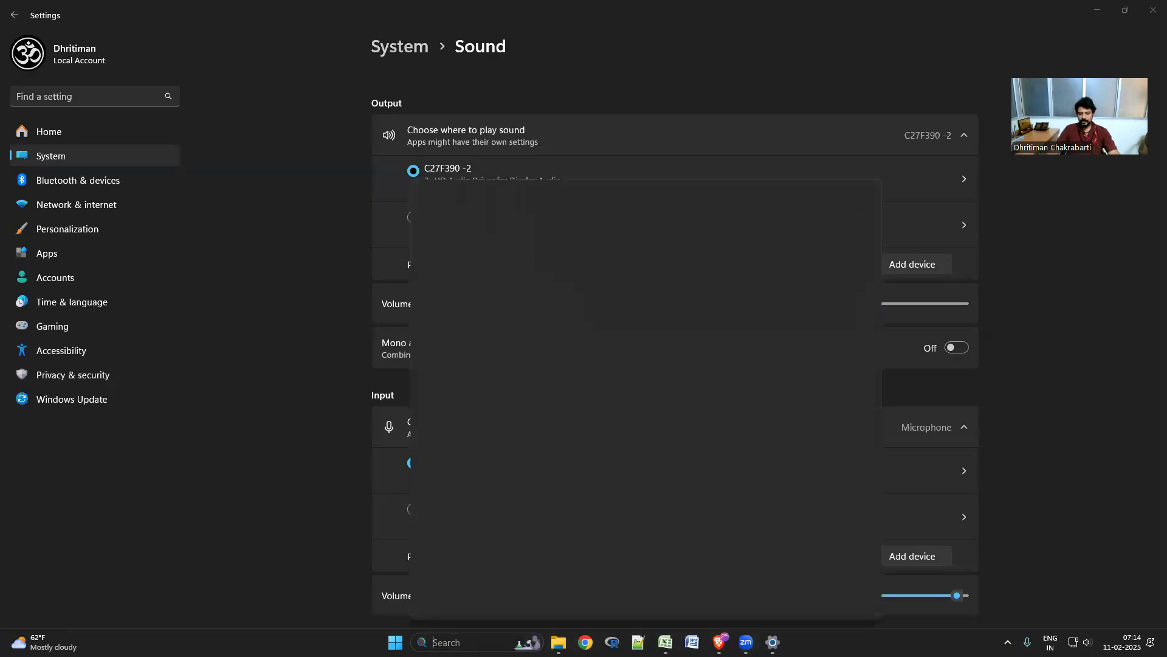
pyautogui.write('jamovi')
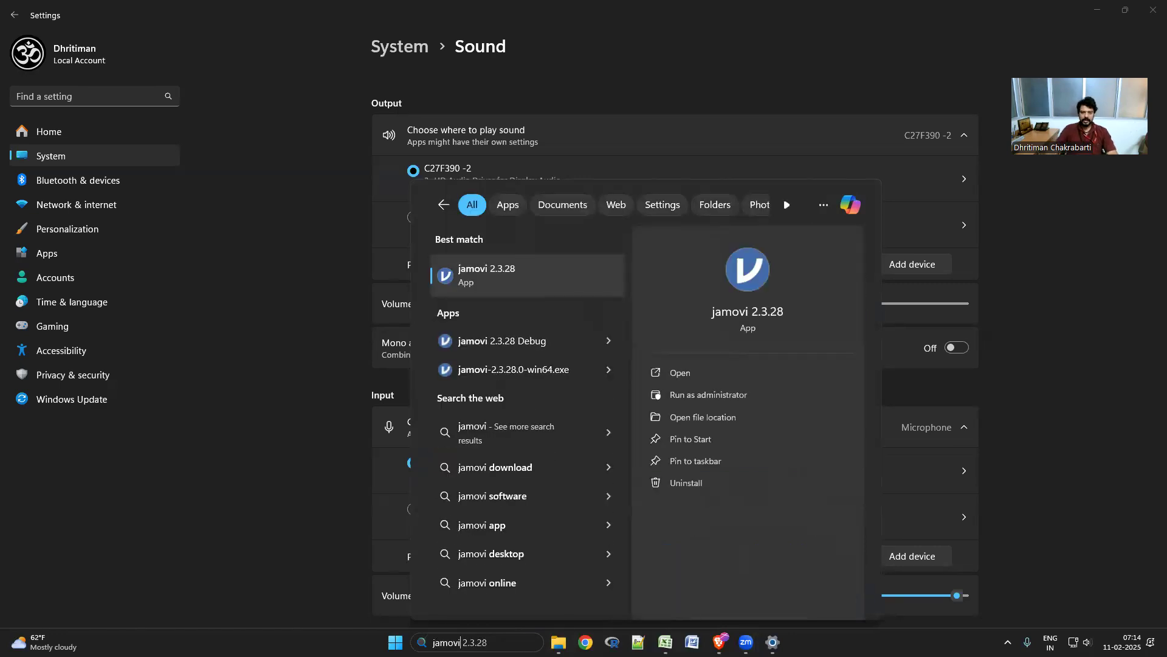
pyautogui.press('Return')
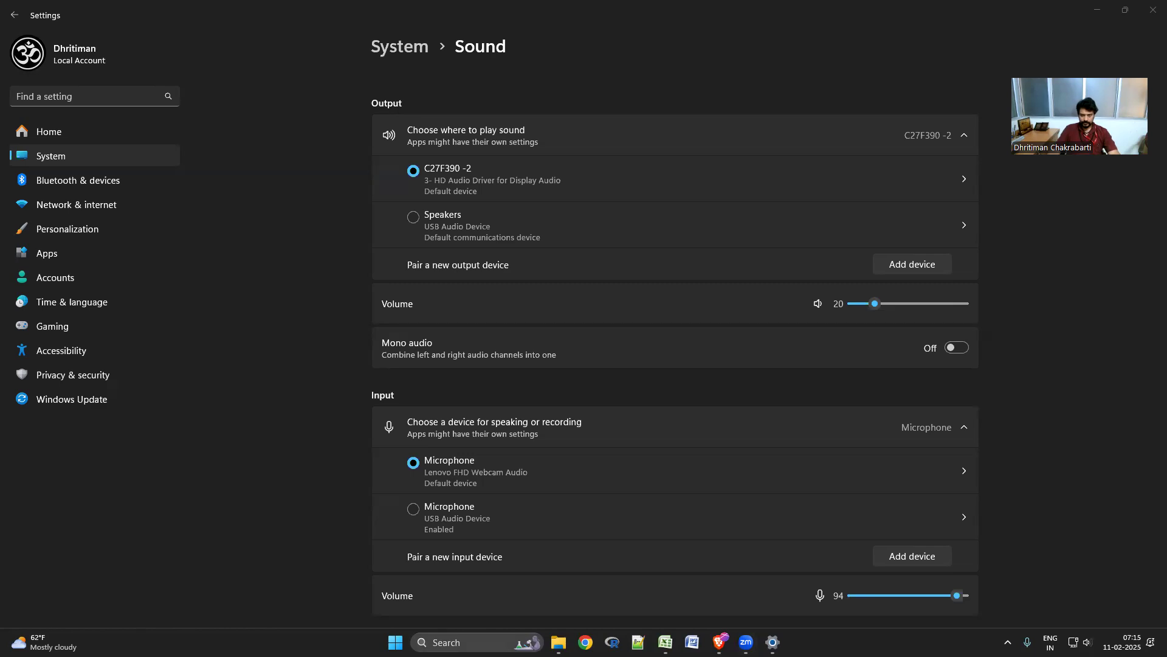
pyautogui.press('super+s')
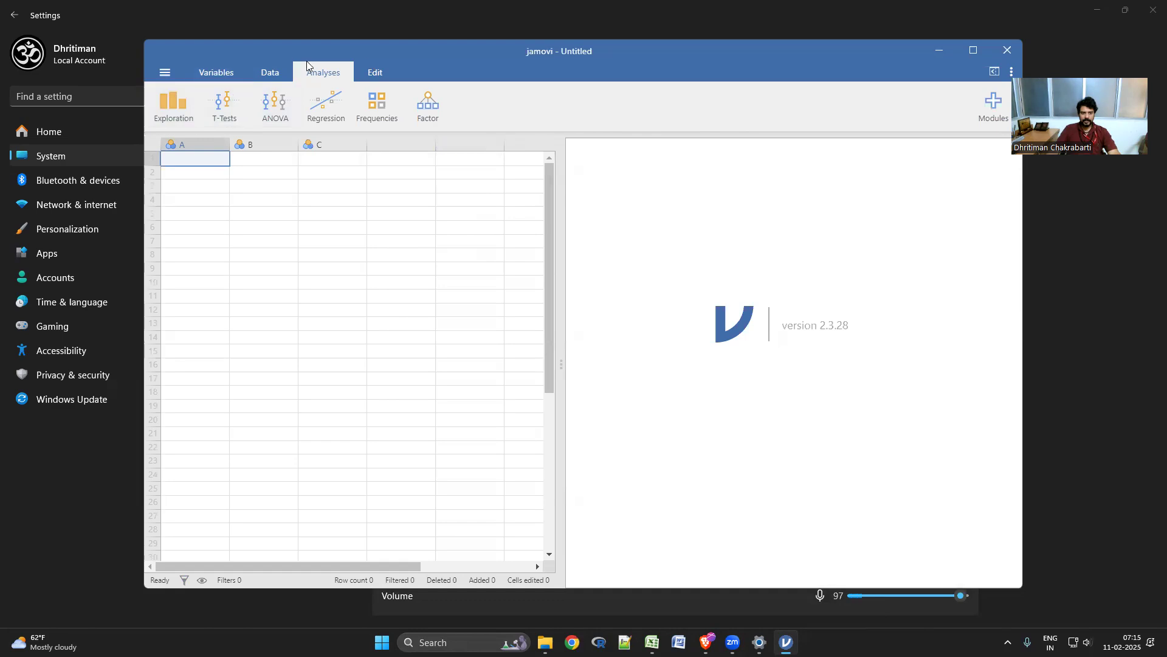
# - Examine jamovi's Variables, Data, Analyses and Edit views and the file commands for opening, importing, saving and exporting
pyautogui.click(210, 74)
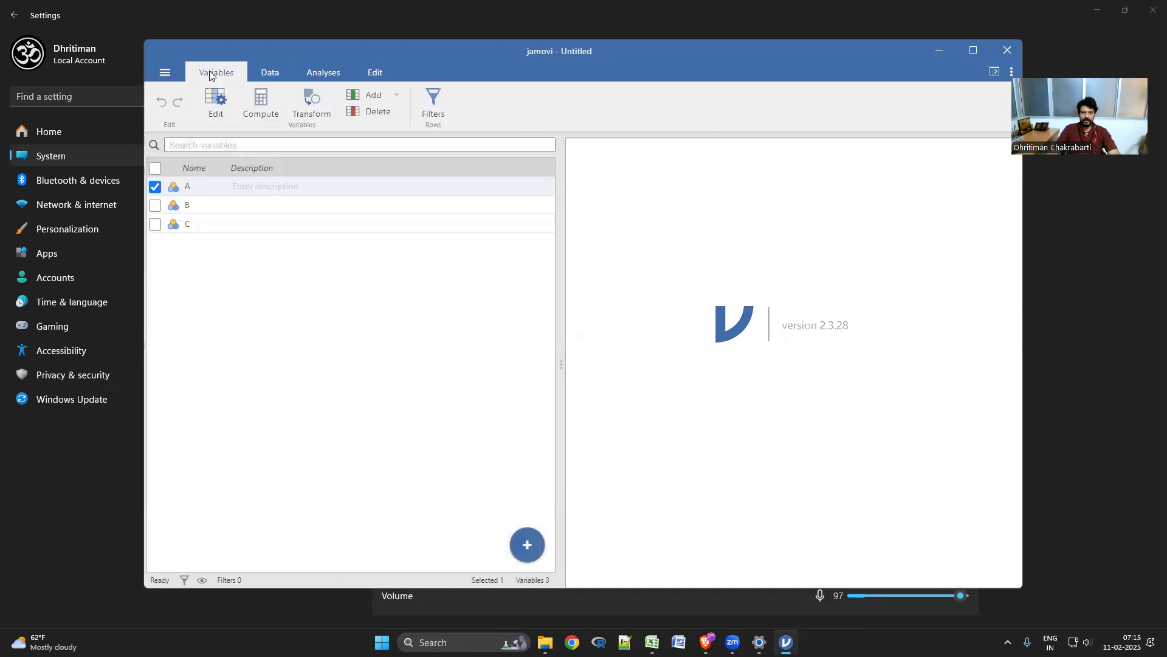
pyautogui.click(288, 73)
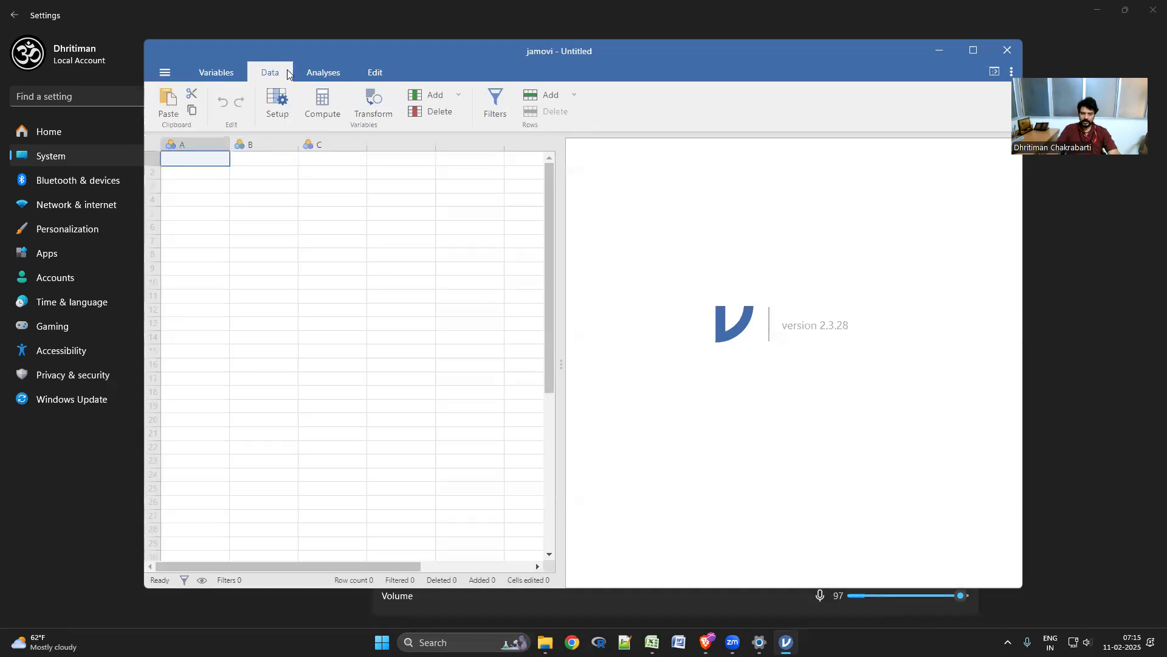
pyautogui.click(215, 75)
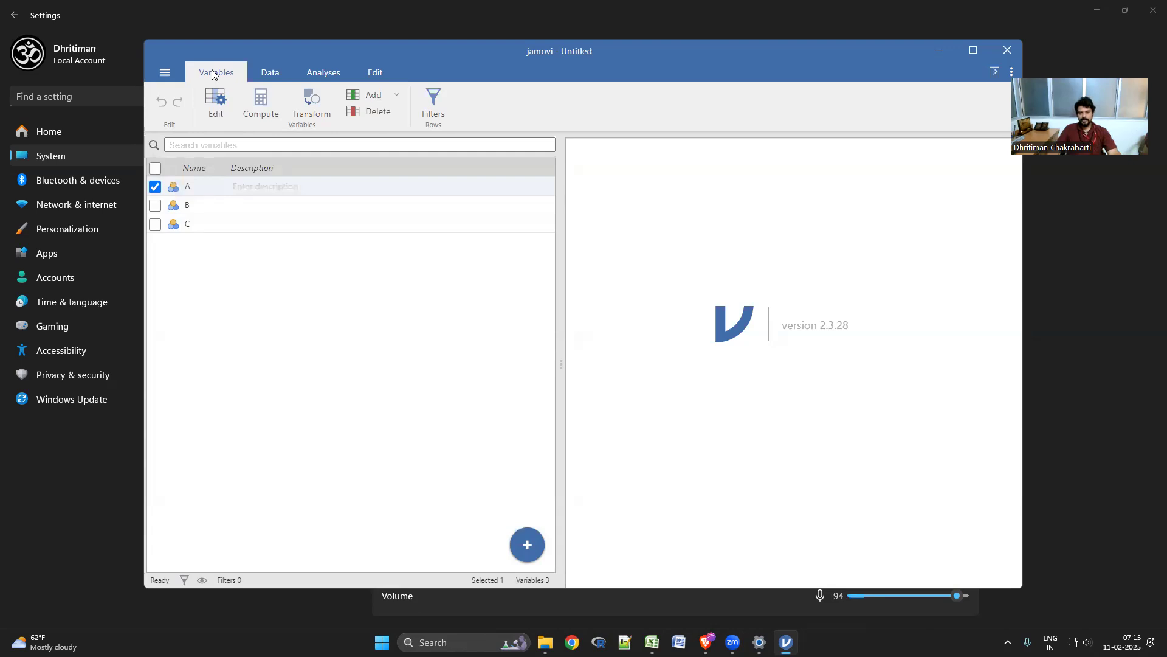
pyautogui.click(270, 73)
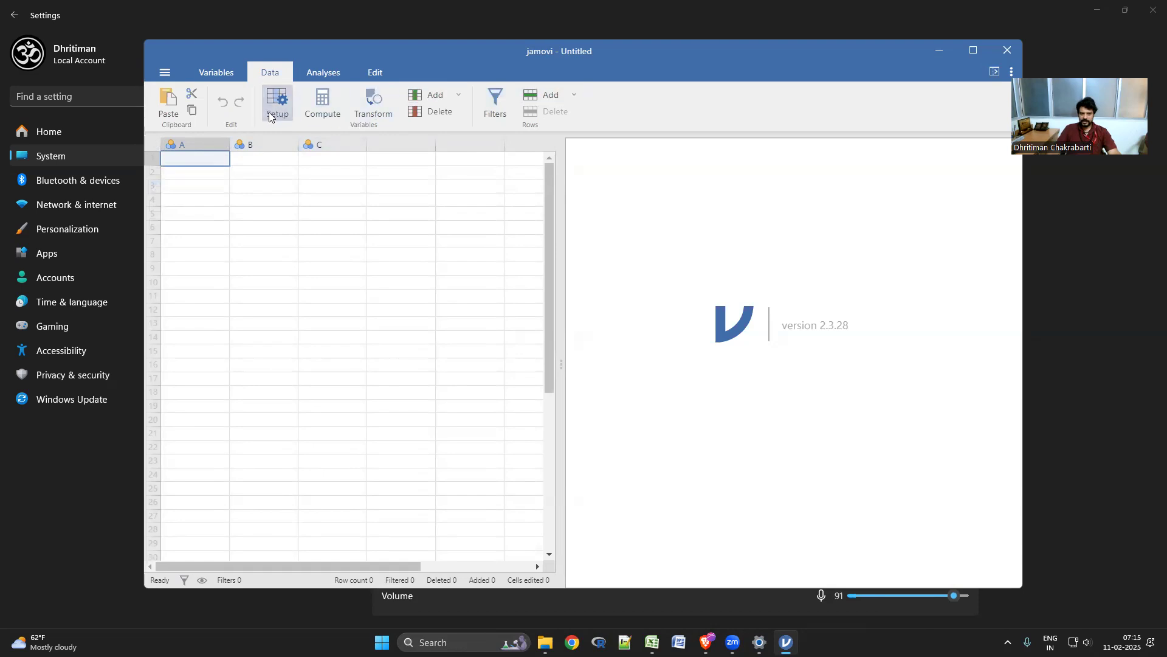
pyautogui.click(314, 75)
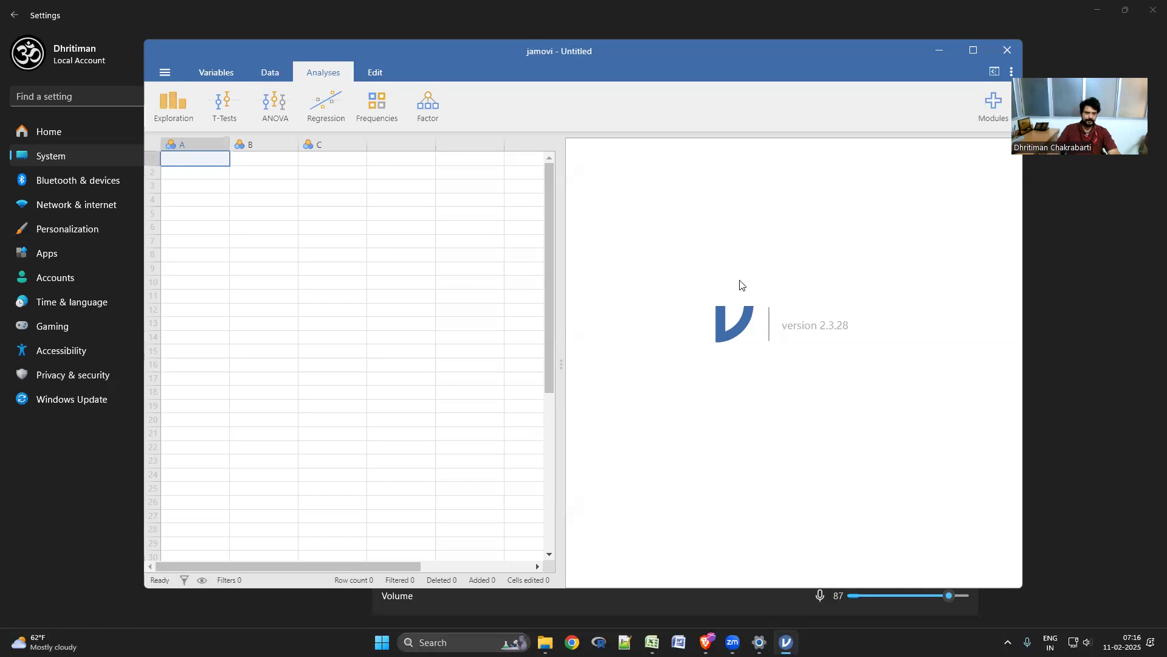
pyautogui.click(375, 73)
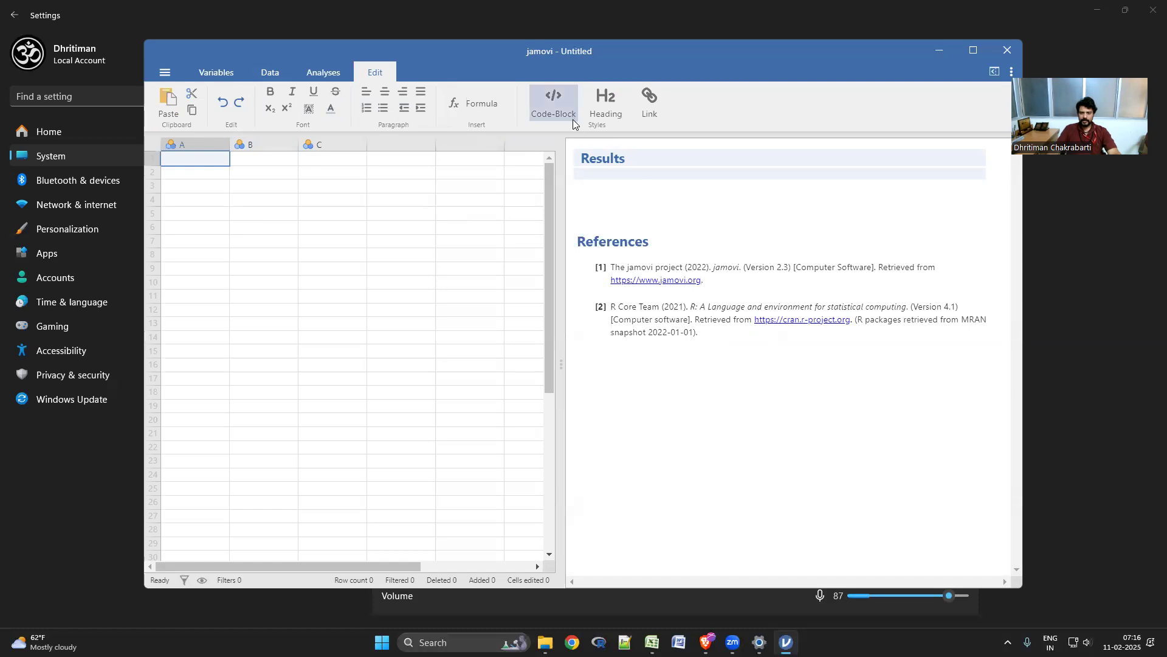
pyautogui.click(324, 75)
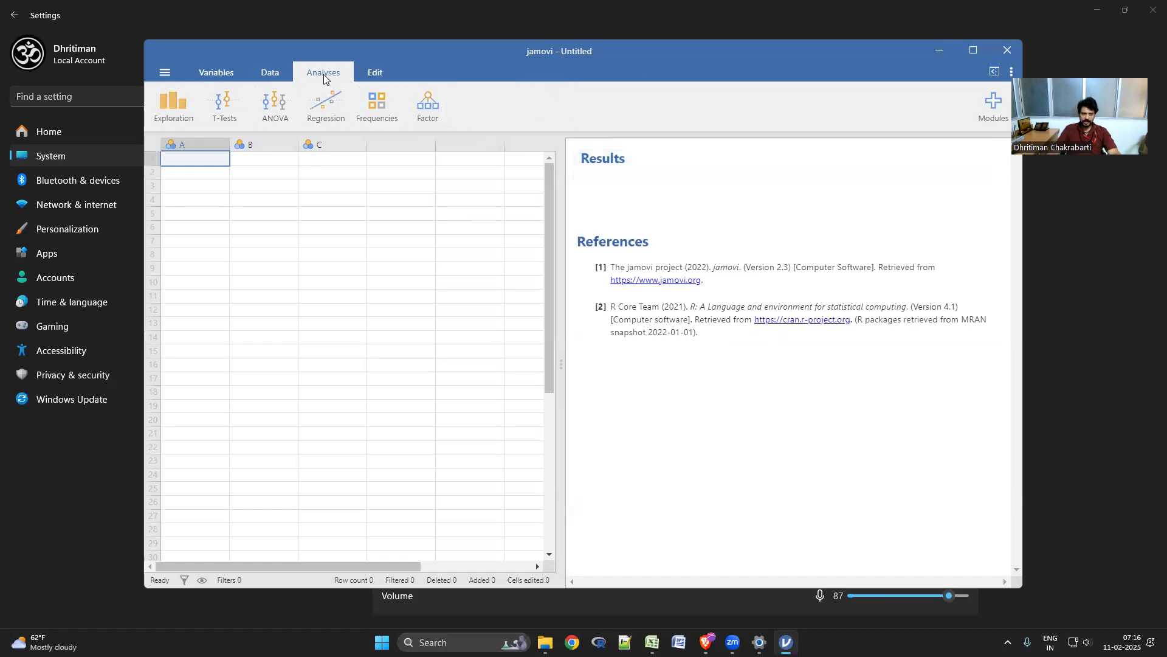
pyautogui.click(163, 76)
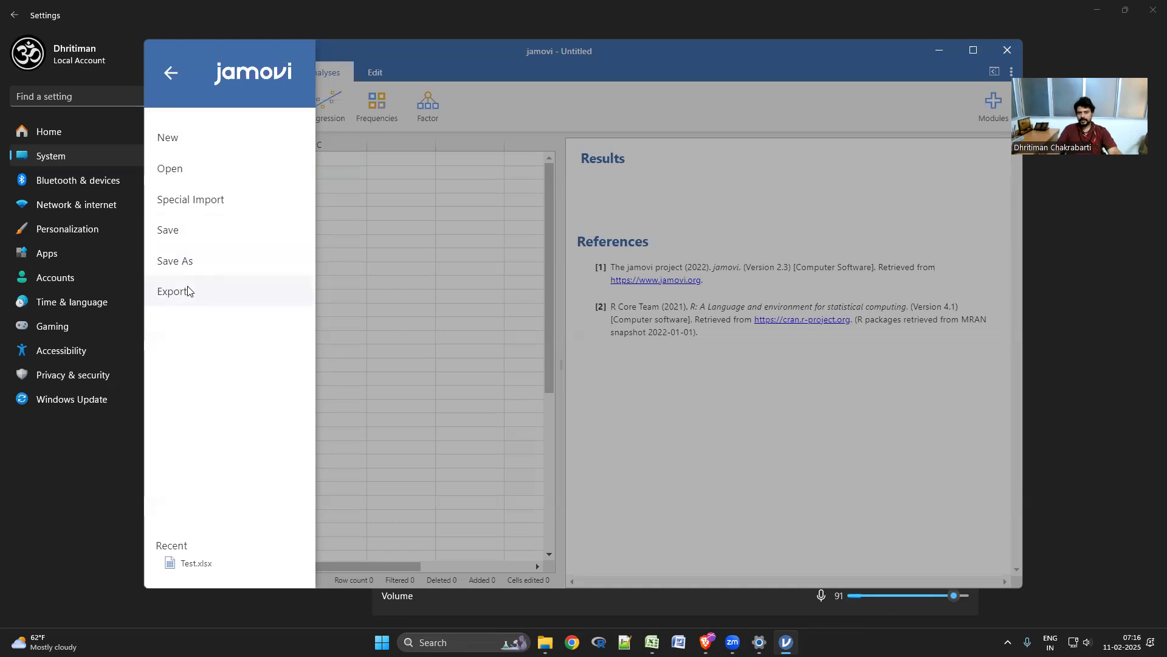
pyautogui.click(743, 206)
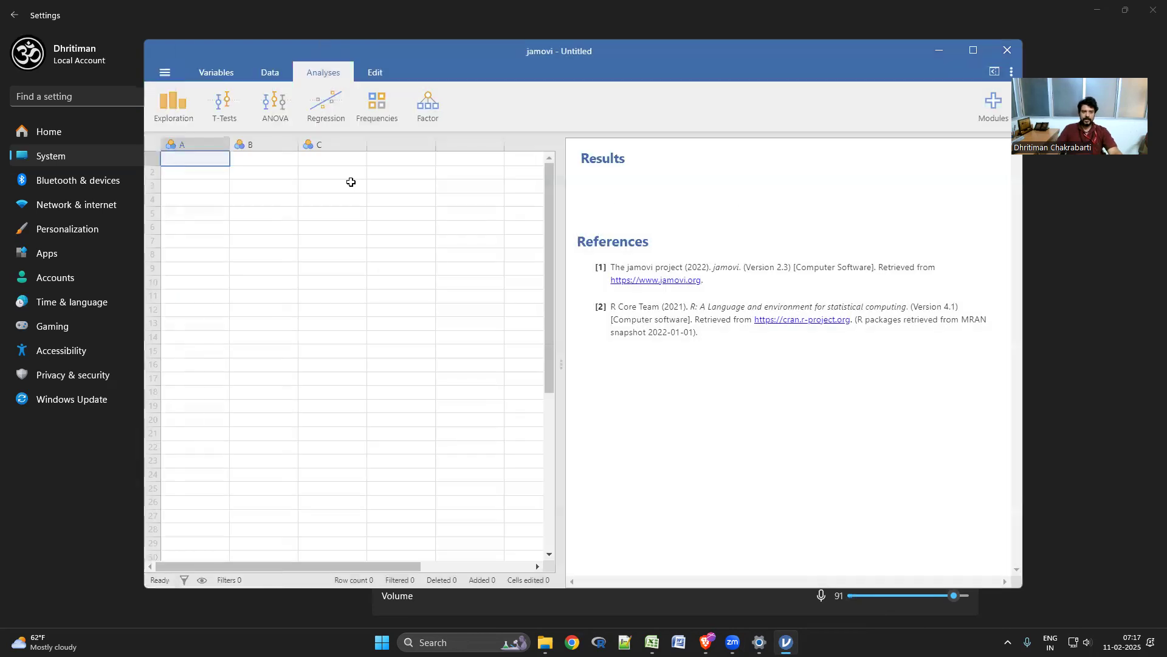
# - Close jamovi and switch to the Test workbook in Excel
pyautogui.click(1008, 51)
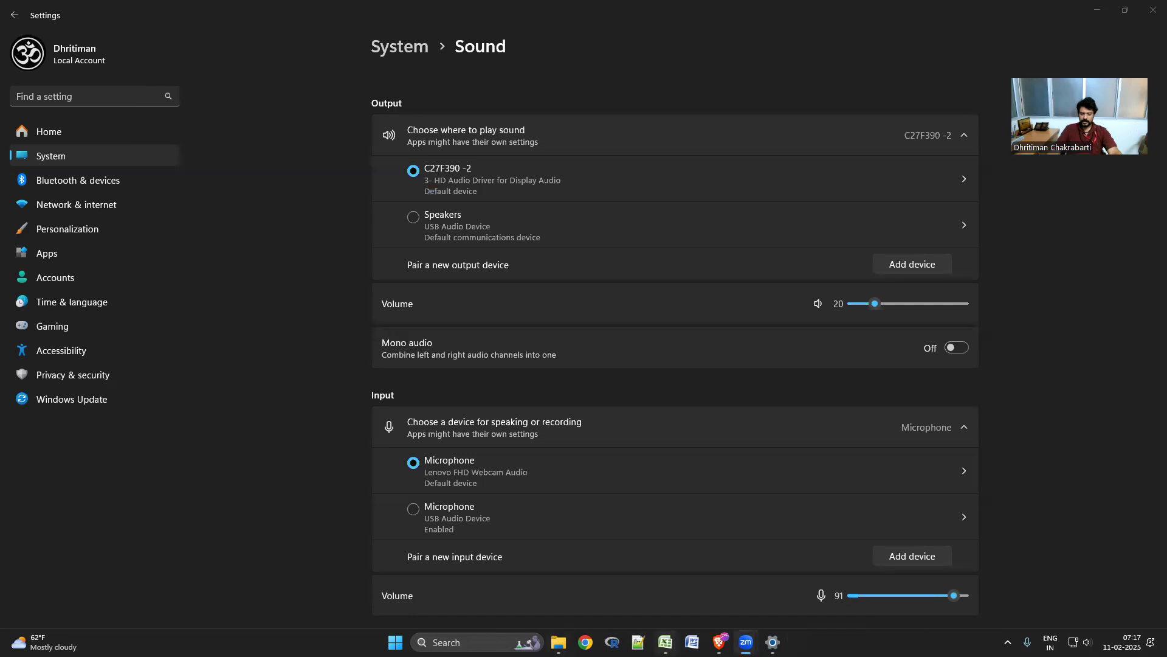
pyautogui.moveTo(665, 643)
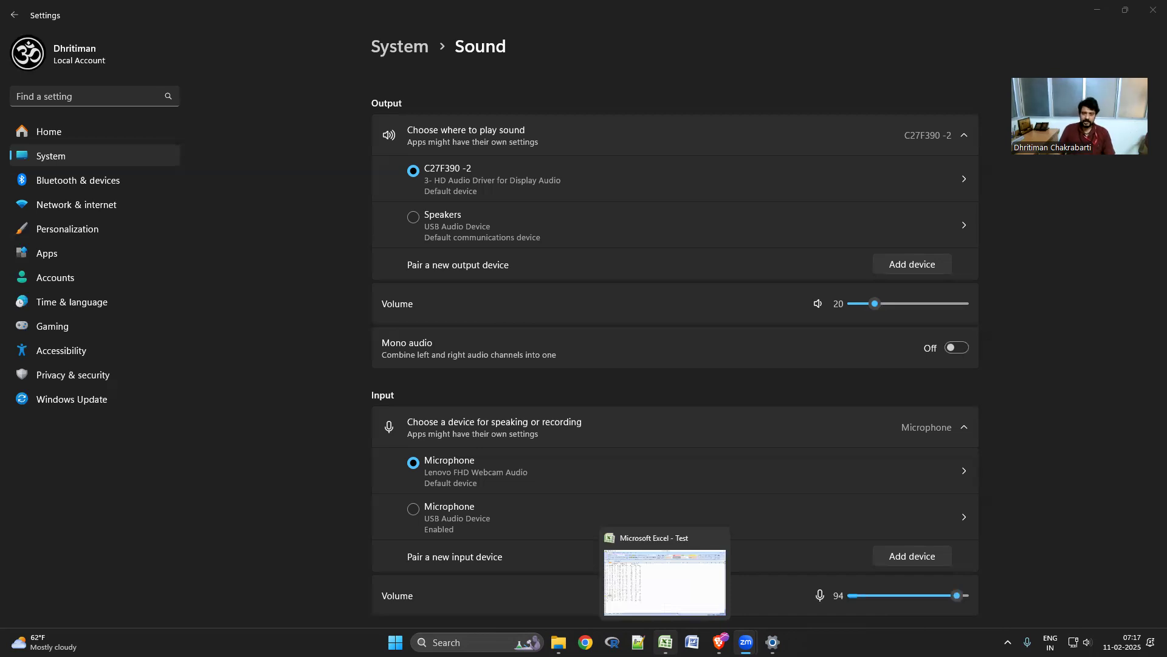
pyautogui.click(665, 642)
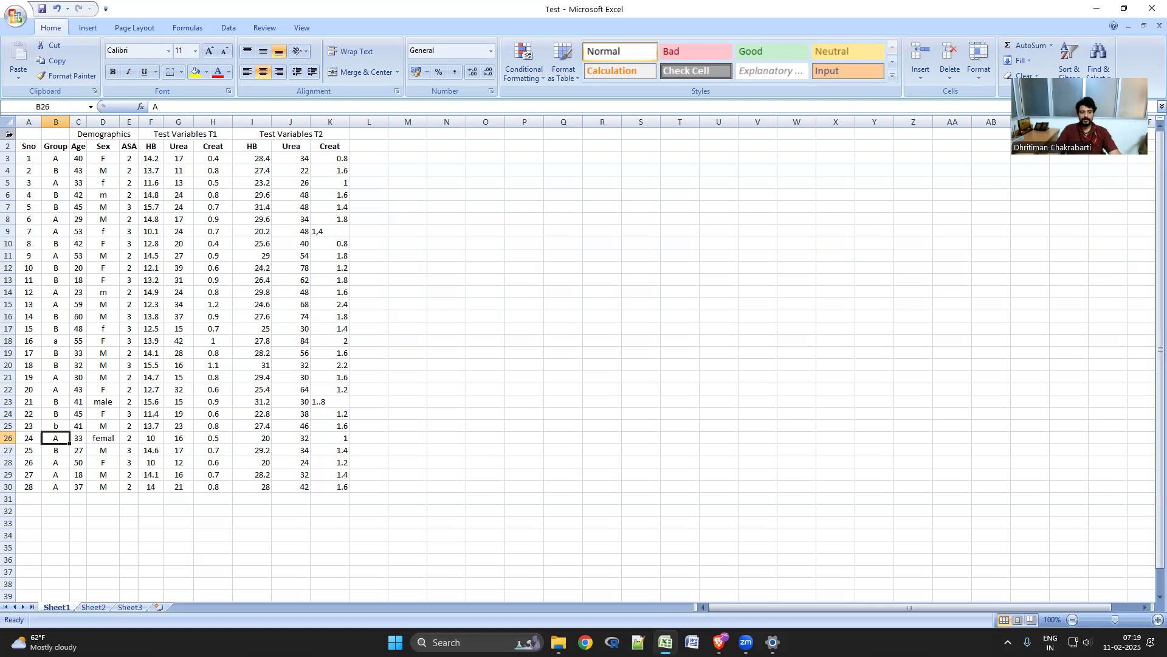
# - Examine the two header rows above the data, including the merged Demographics heading
pyautogui.moveTo(8, 134); pyautogui.dragTo(9, 147)
pyautogui.click(8, 158)
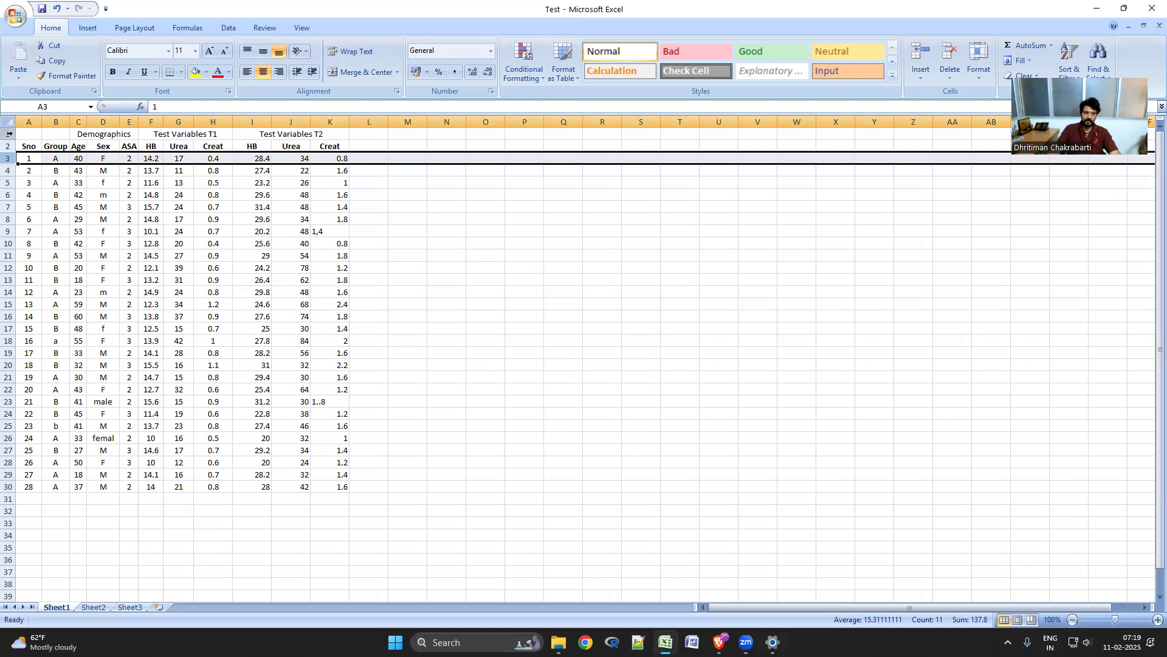
pyautogui.moveTo(8, 134); pyautogui.dragTo(8, 147)
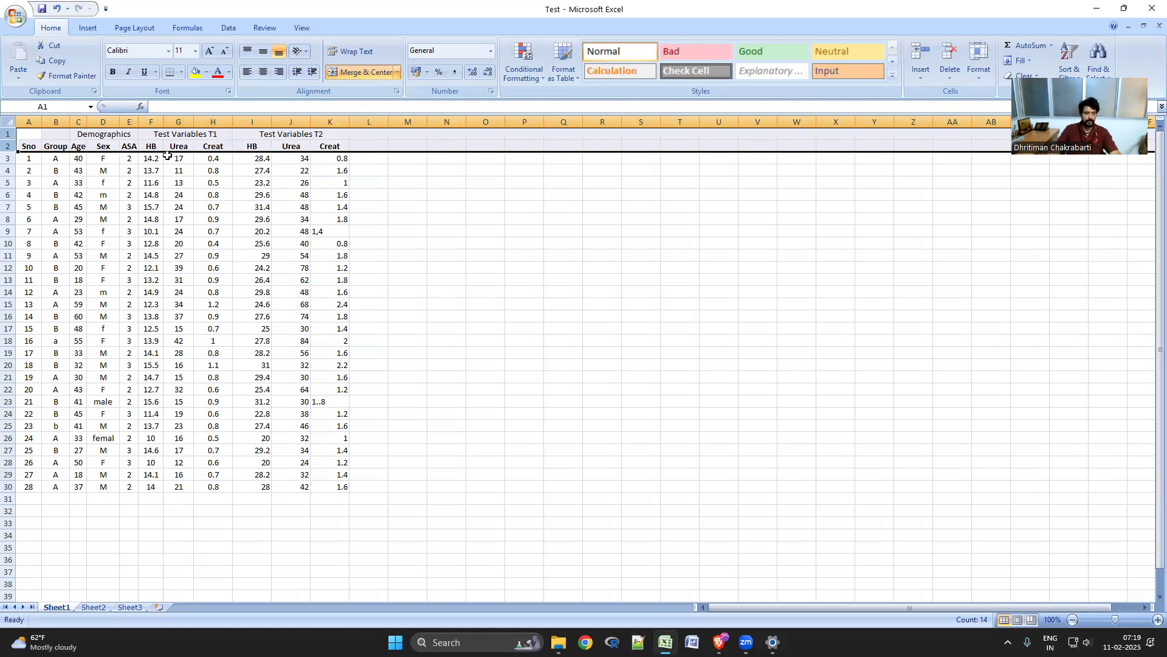
pyautogui.click(87, 133)
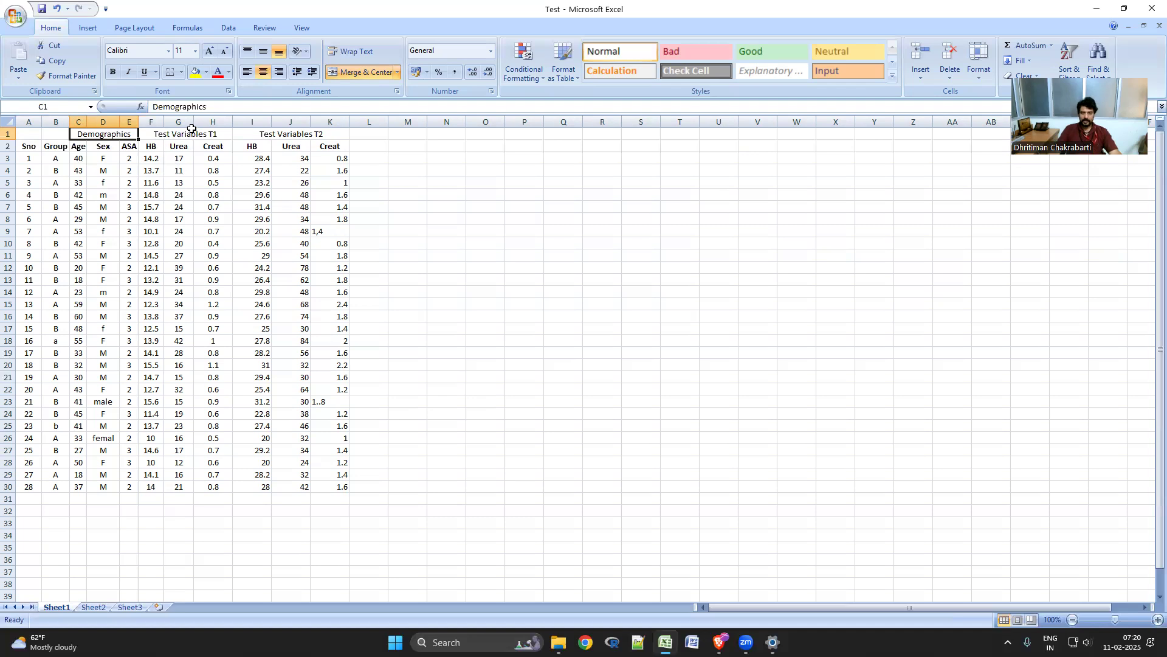
# - Rename the two HB column headers in row 2 as HB T1 and HB T2 to match their test periods
pyautogui.doubleClick(152, 146)
pyautogui.write('T1')
pyautogui.press('Return')
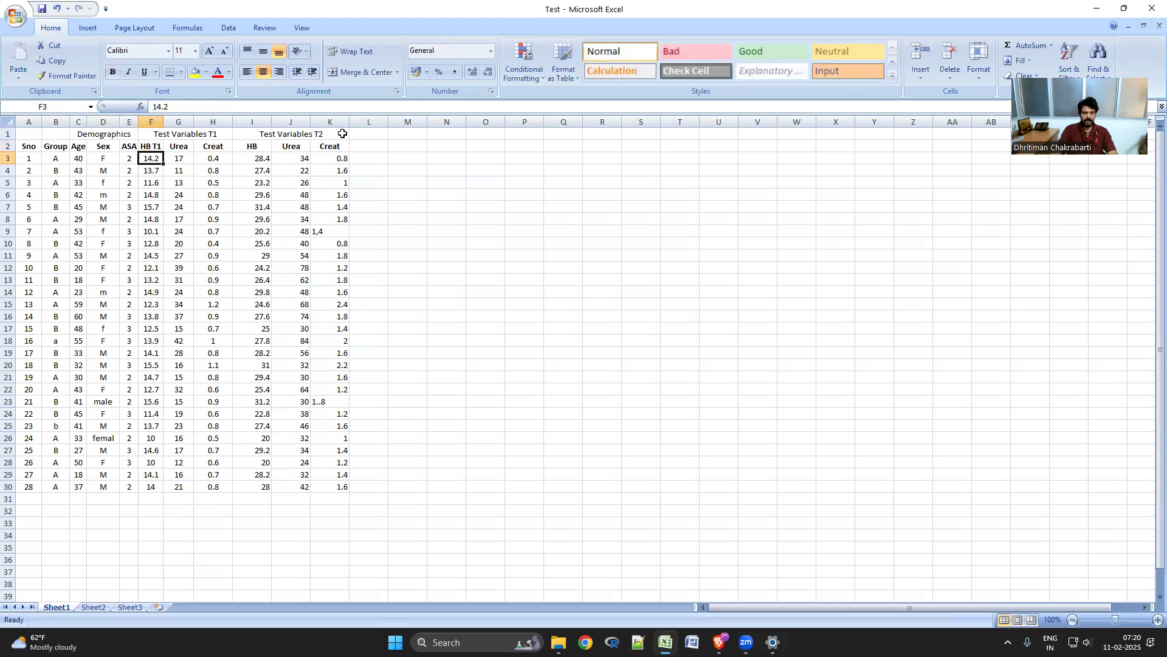
pyautogui.doubleClick(268, 146)
pyautogui.write('T2')
pyautogui.press('Return')
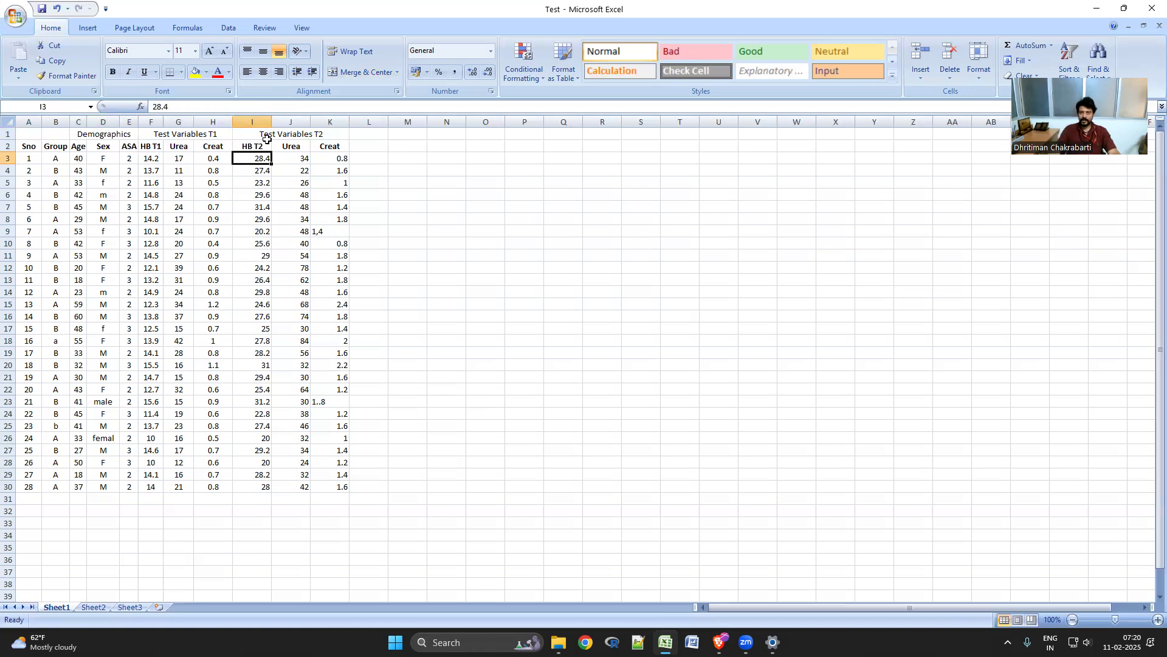
# - Replace the spaces in the two HB headers with underscores, making them HB_T1 and HB_T2
pyautogui.click(154, 147)
pyautogui.doubleClick(154, 146)
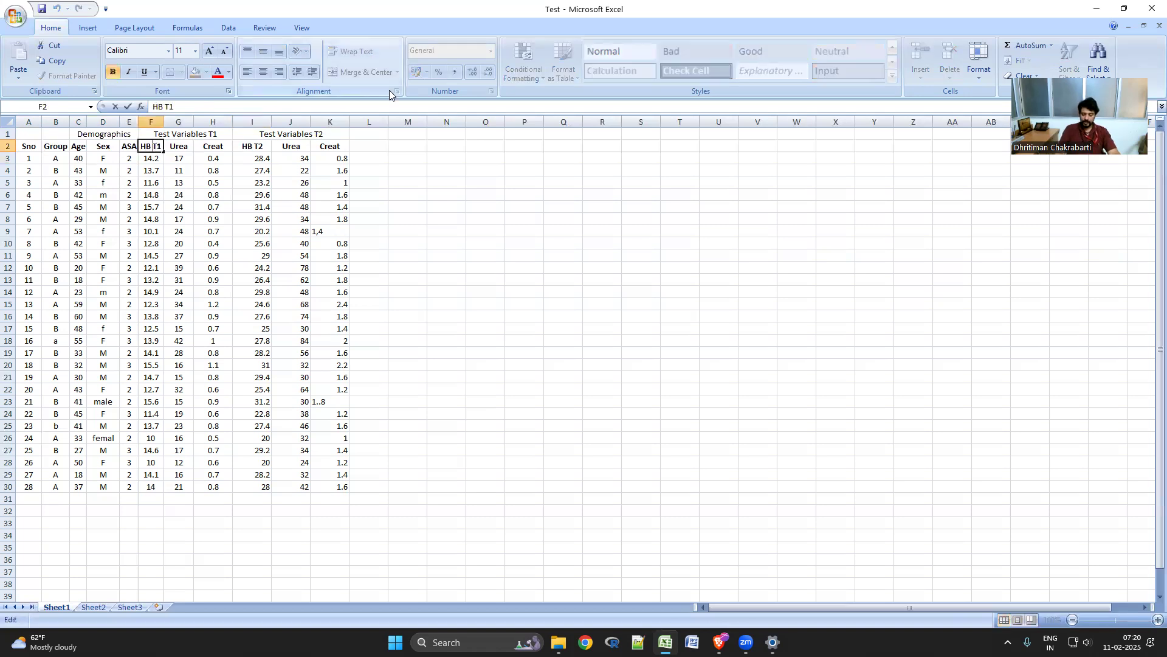
pyautogui.press('BackSpace')
pyautogui.write('_')
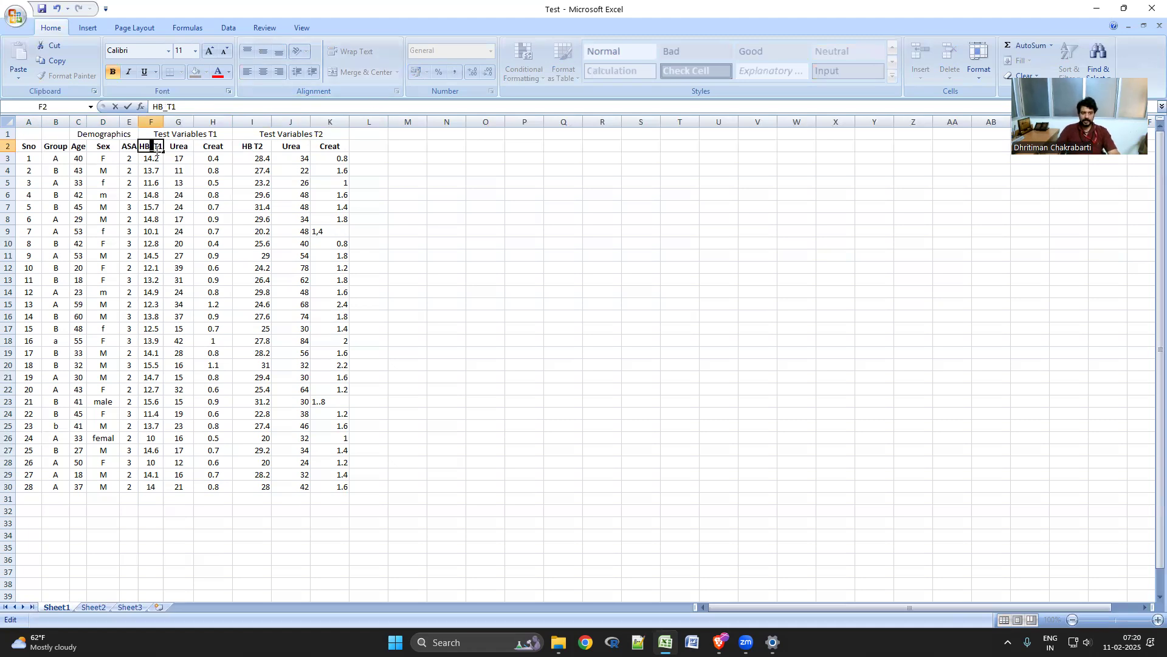
pyautogui.press('Return')
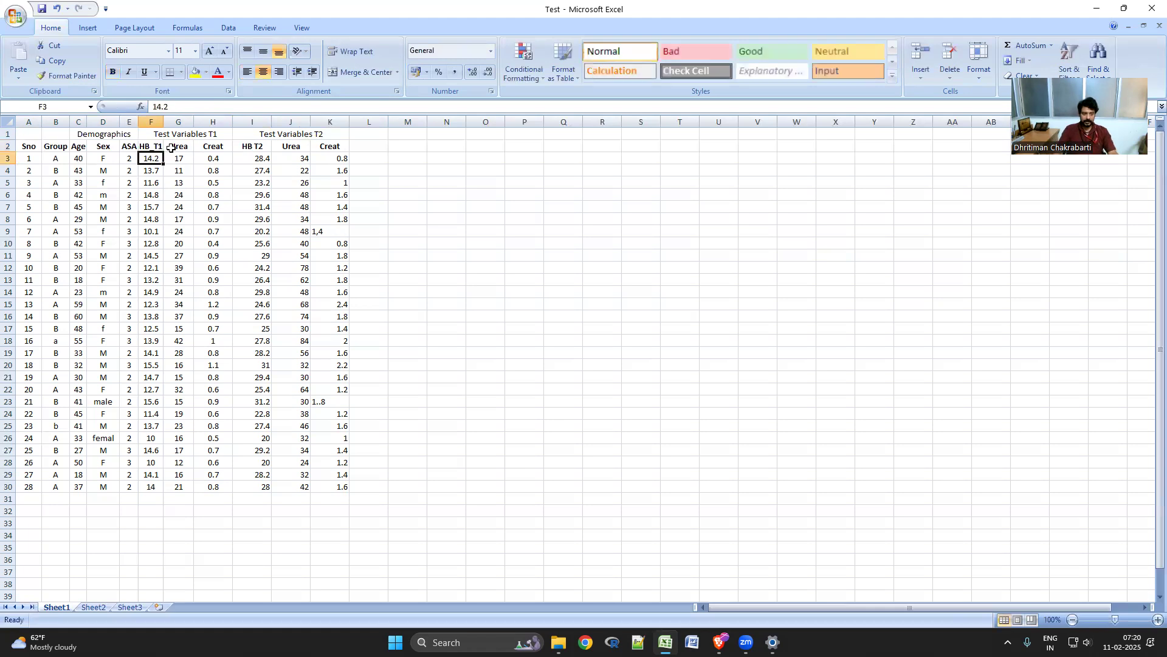
pyautogui.click(149, 147)
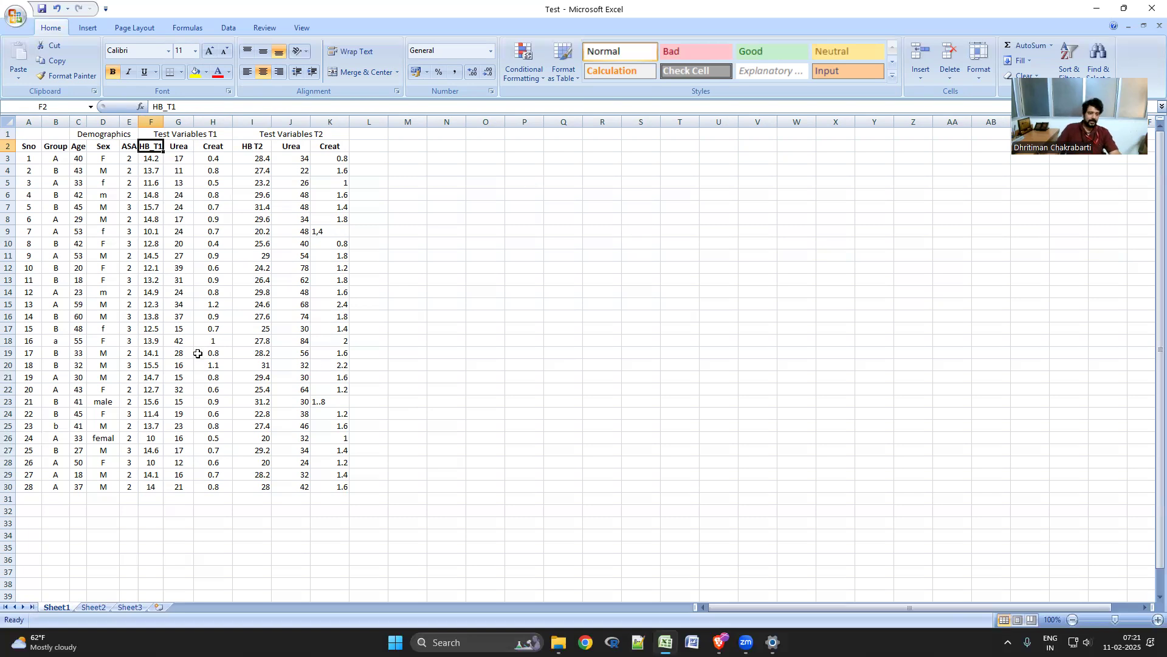
pyautogui.doubleClick(256, 148)
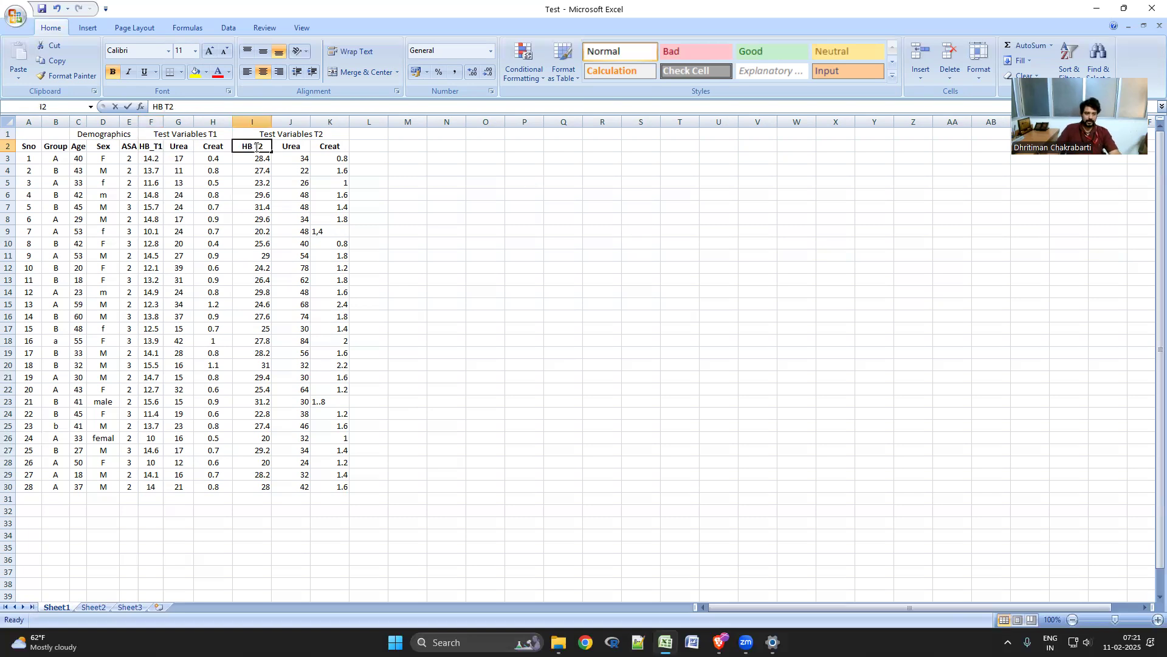
pyautogui.press('BackSpace')
pyautogui.write('_')
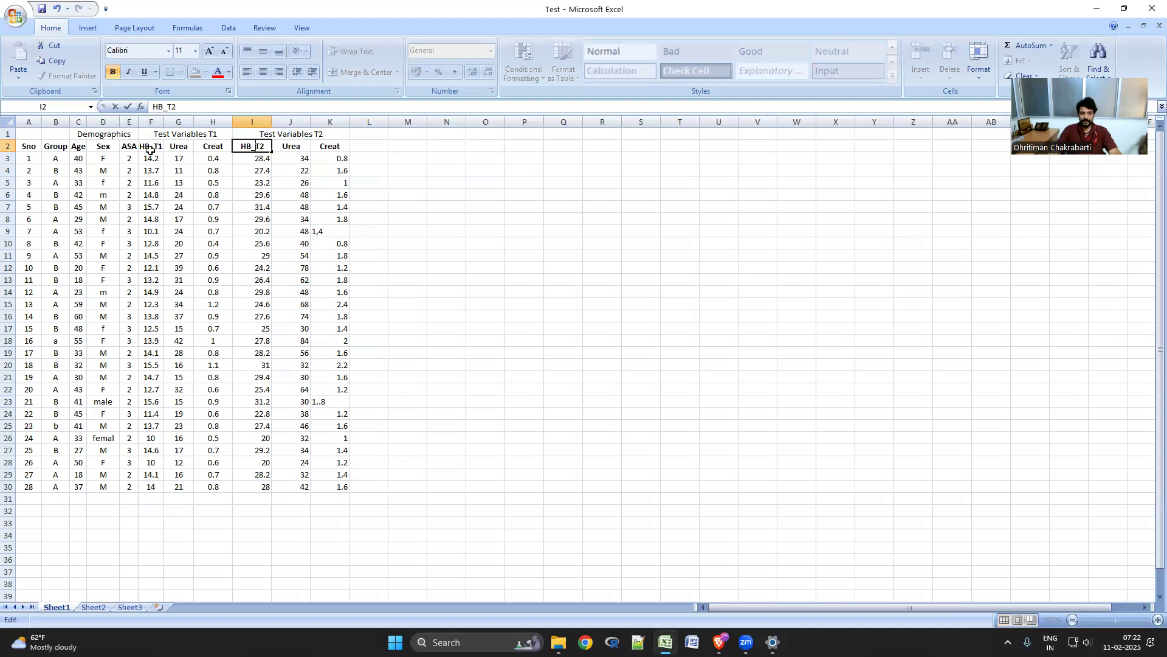
# - Extend the HB headers with their measurement methods, making F2 HB_T1_Lab and I2 HB_T2_Hemocue
pyautogui.doubleClick(152, 148)
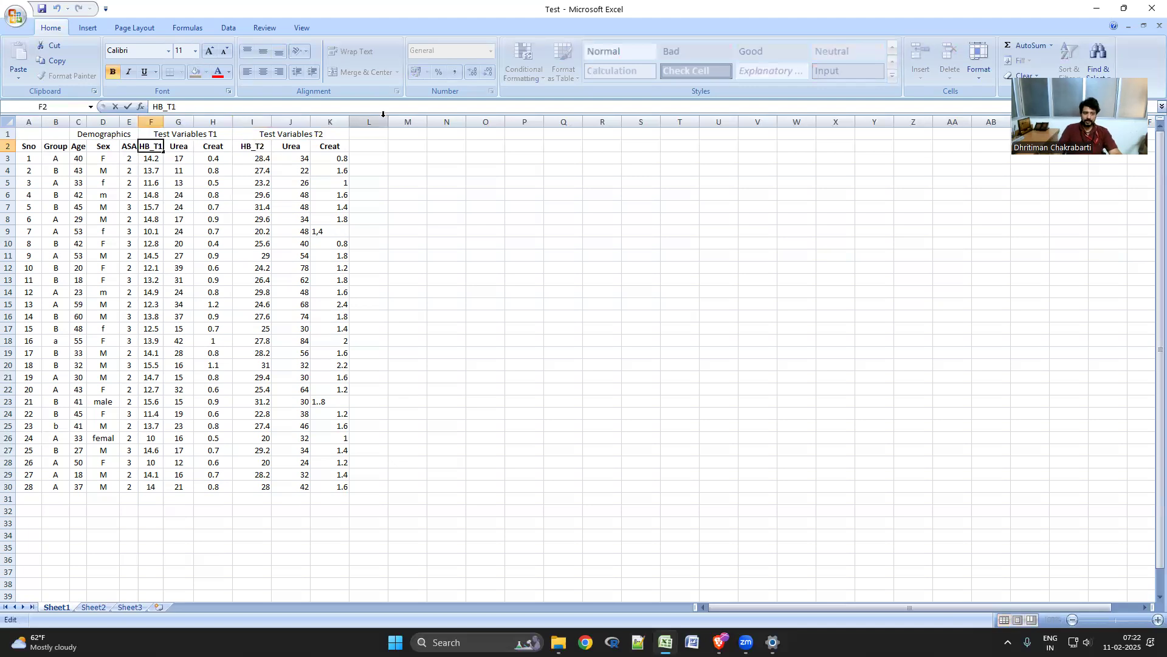
pyautogui.write('_')
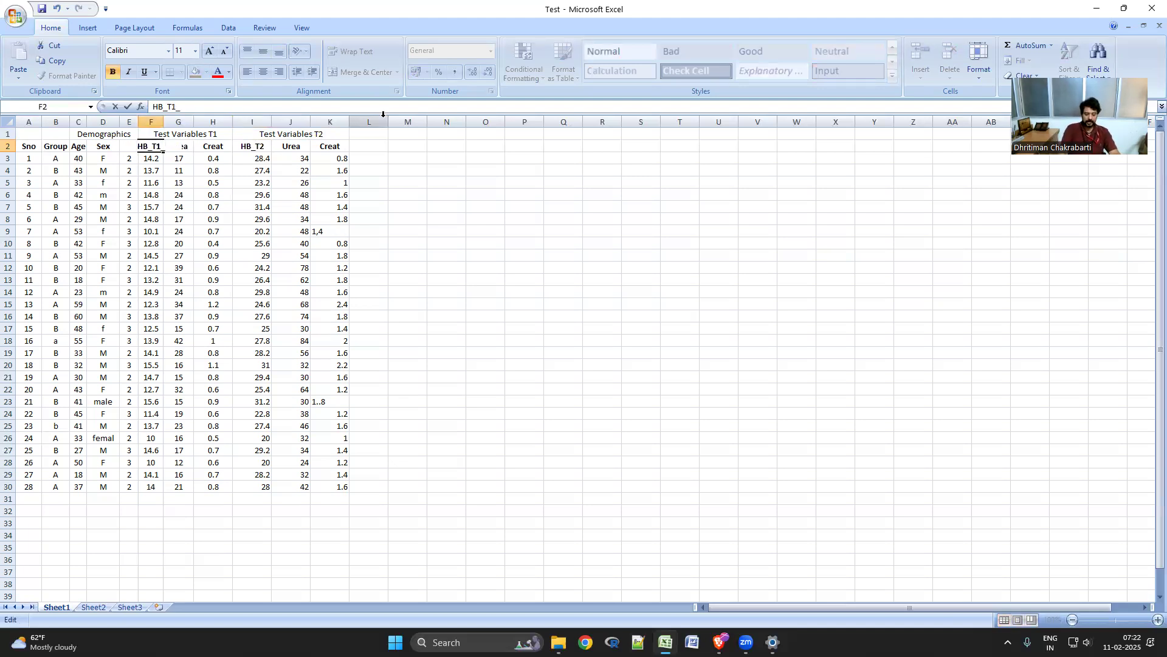
pyautogui.write('Lab')
pyautogui.press('Return')
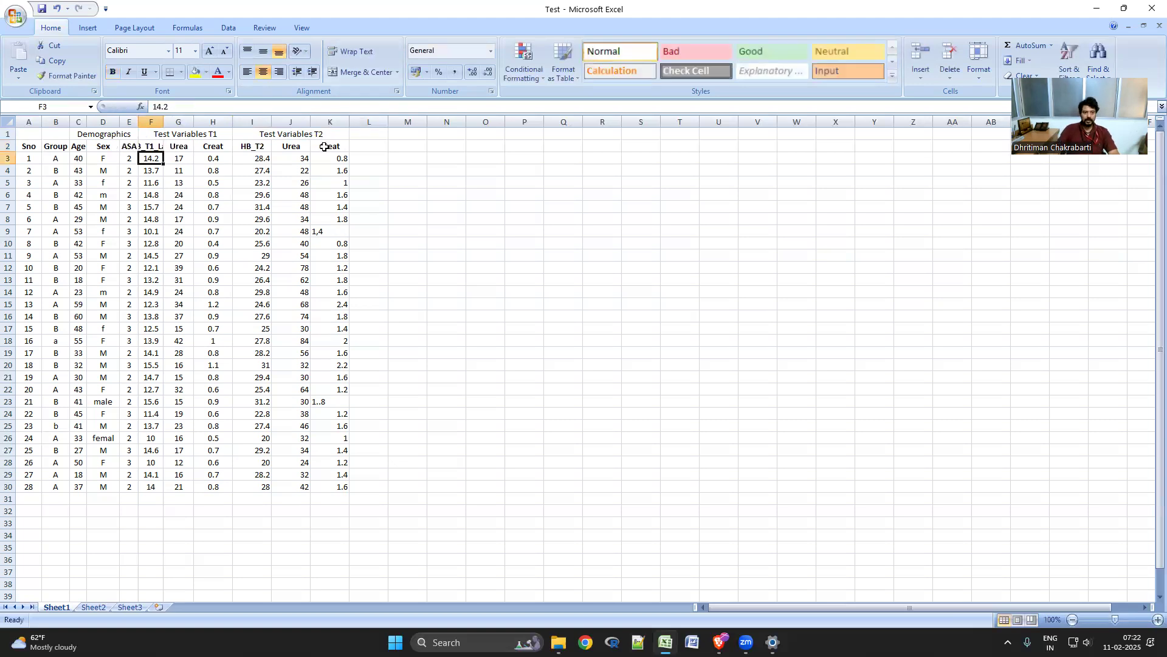
pyautogui.doubleClick(269, 147)
pyautogui.doubleClick(268, 147)
pyautogui.write('_Hemoc')
pyautogui.press('Return')
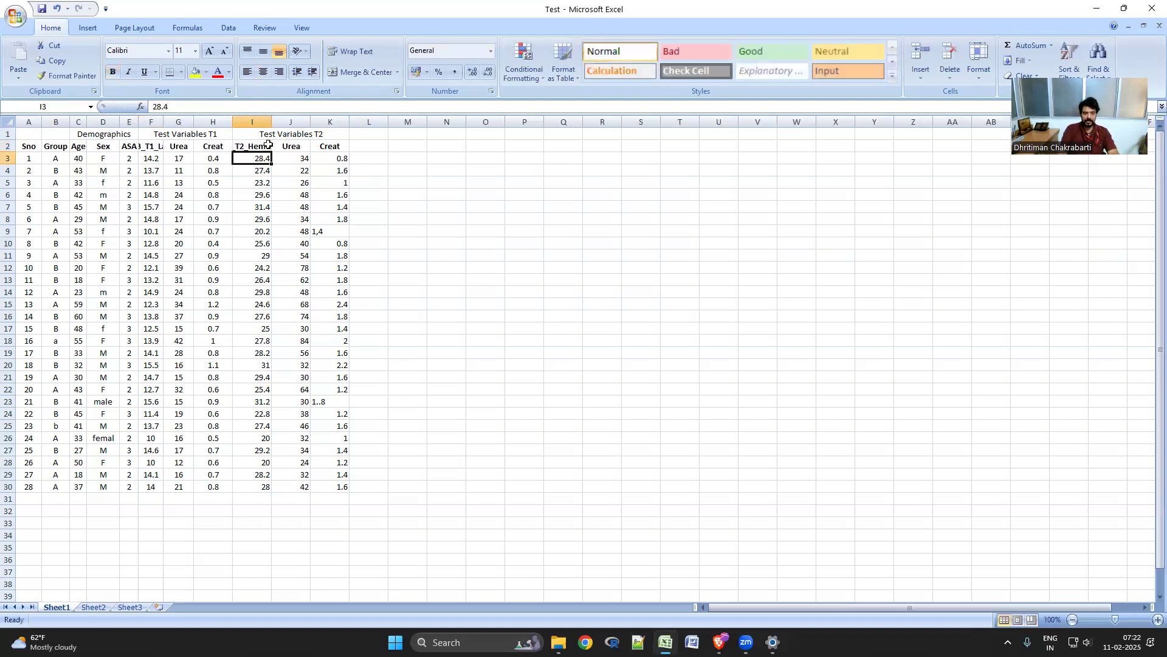
# - Autofit column I to its contents and open the header in cell I2 for editing
pyautogui.doubleClick(271, 121)
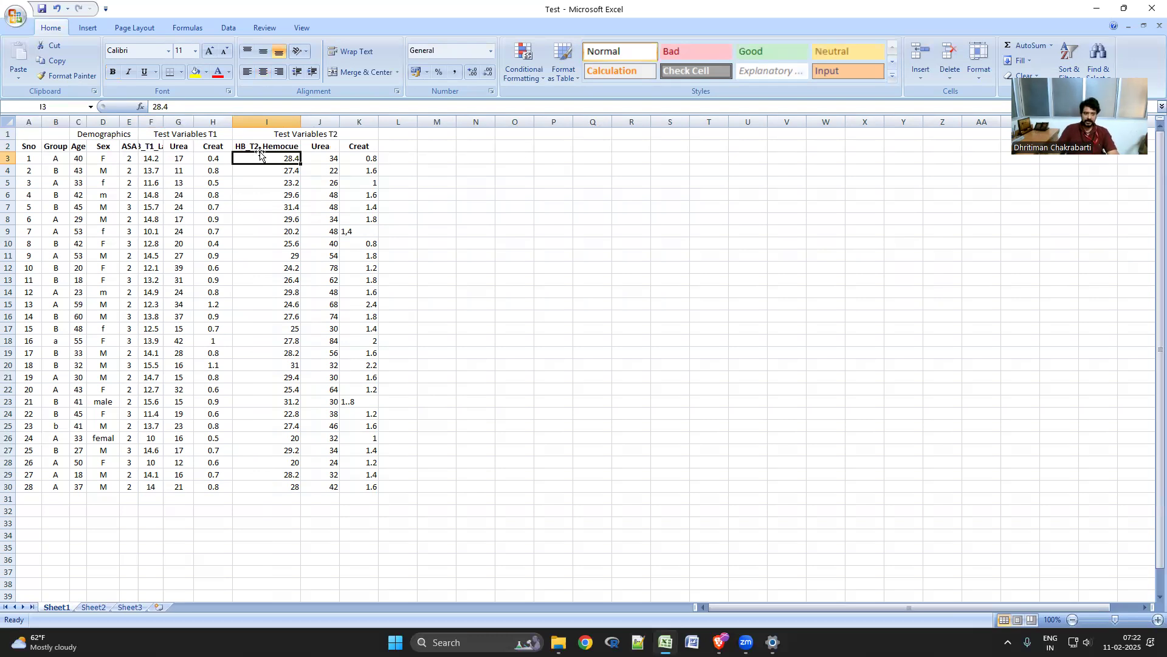
pyautogui.doubleClick(237, 148)
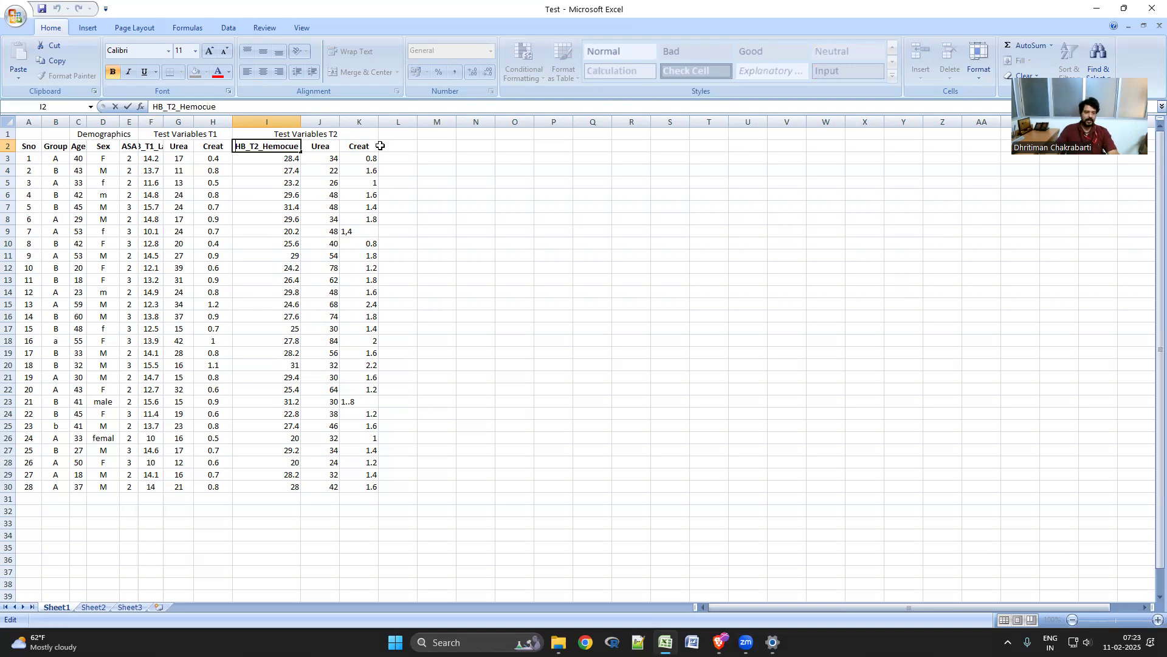
# - Rename the T1 urea and creatinine headers in row 2, making G2 Urea_T1 and H2 Creat_T1
pyautogui.click(192, 147)
pyautogui.write('_T1')
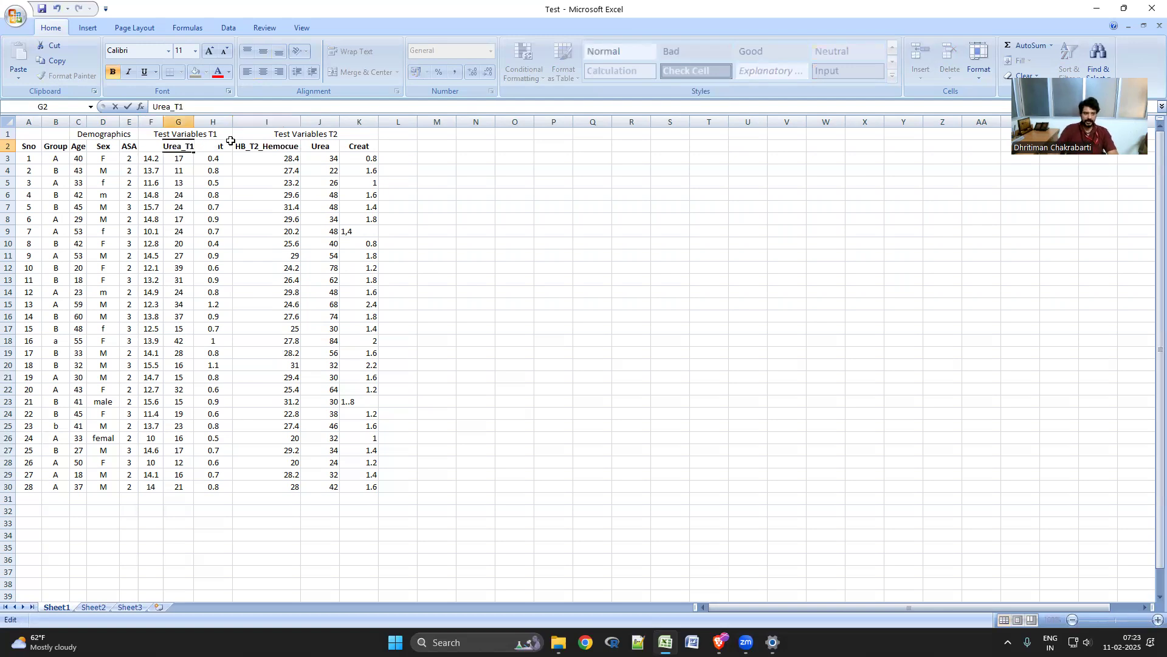
pyautogui.doubleClick(225, 146)
pyautogui.write('_T1')
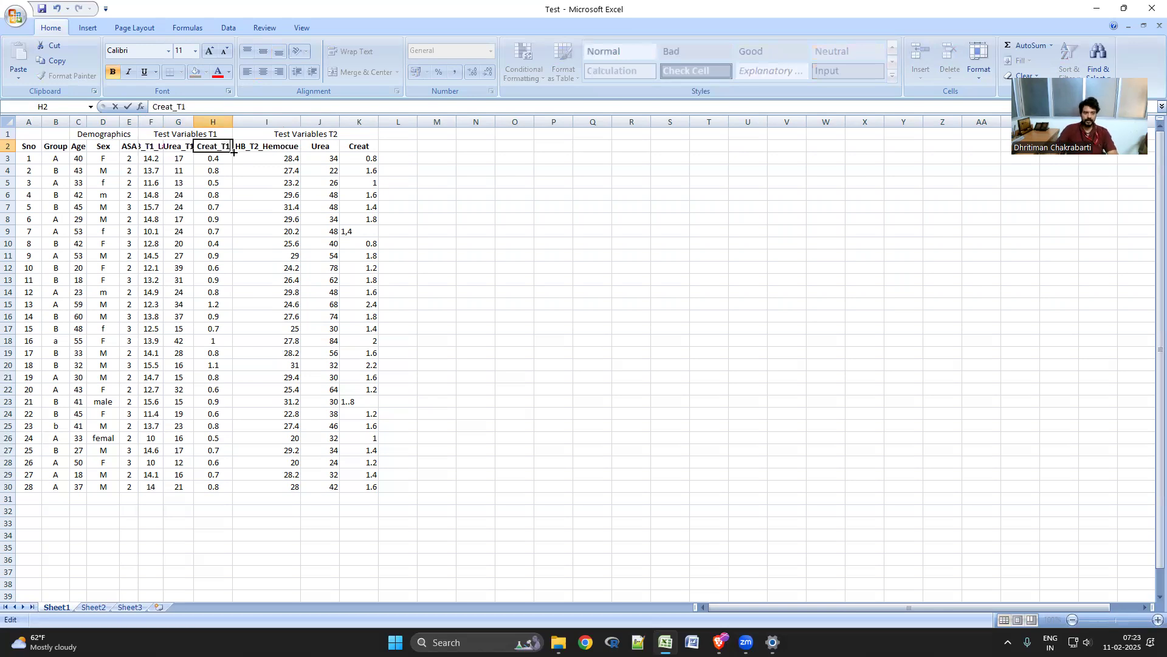
# - Rename the T2 urea and creatinine headers in row 2, making J2 Urea_T2 and K2 Creat_T2
pyautogui.doubleClick(337, 147)
pyautogui.write('_T1')
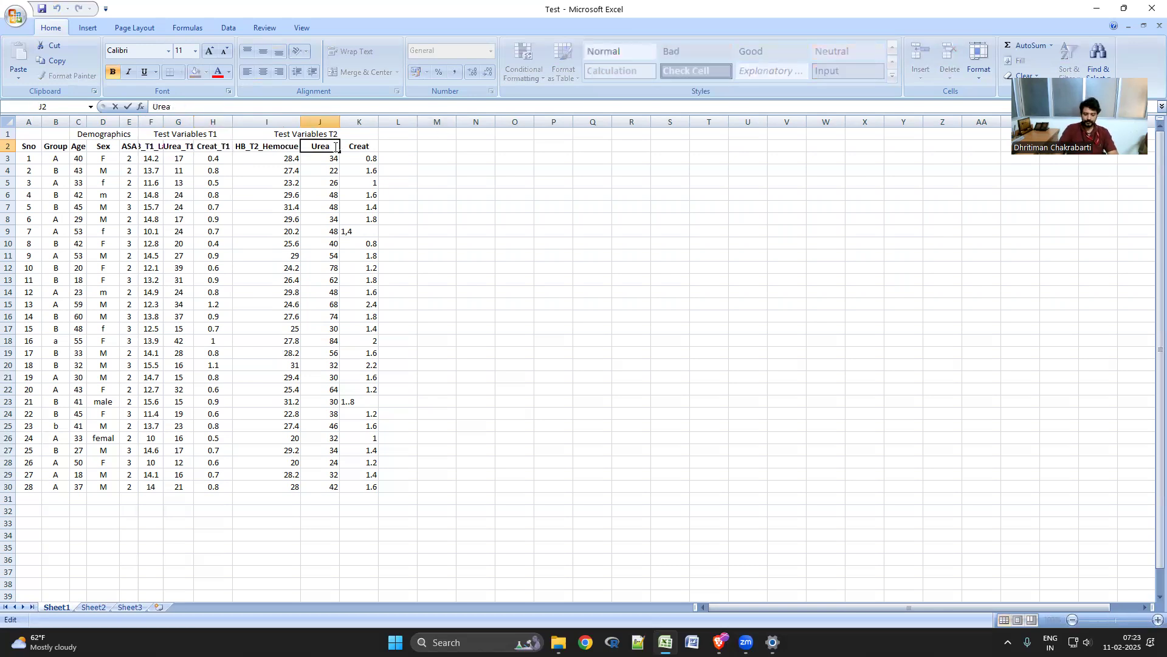
pyautogui.press('BackSpace')
pyautogui.write('2')
pyautogui.doubleClick(374, 146)
pyautogui.write('_T2')
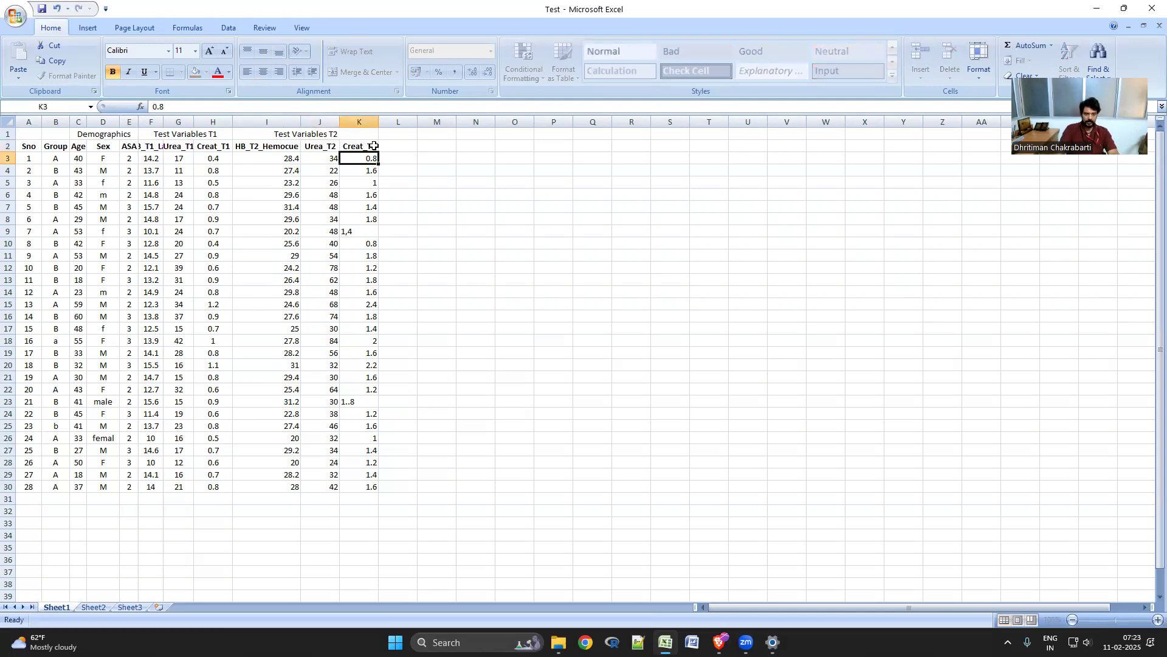
pyautogui.press('Return')
# - Delete row 1 with the merged section titles and autofit column F to its contents
pyautogui.click(10, 134)
pyautogui.rightClick(9, 133)
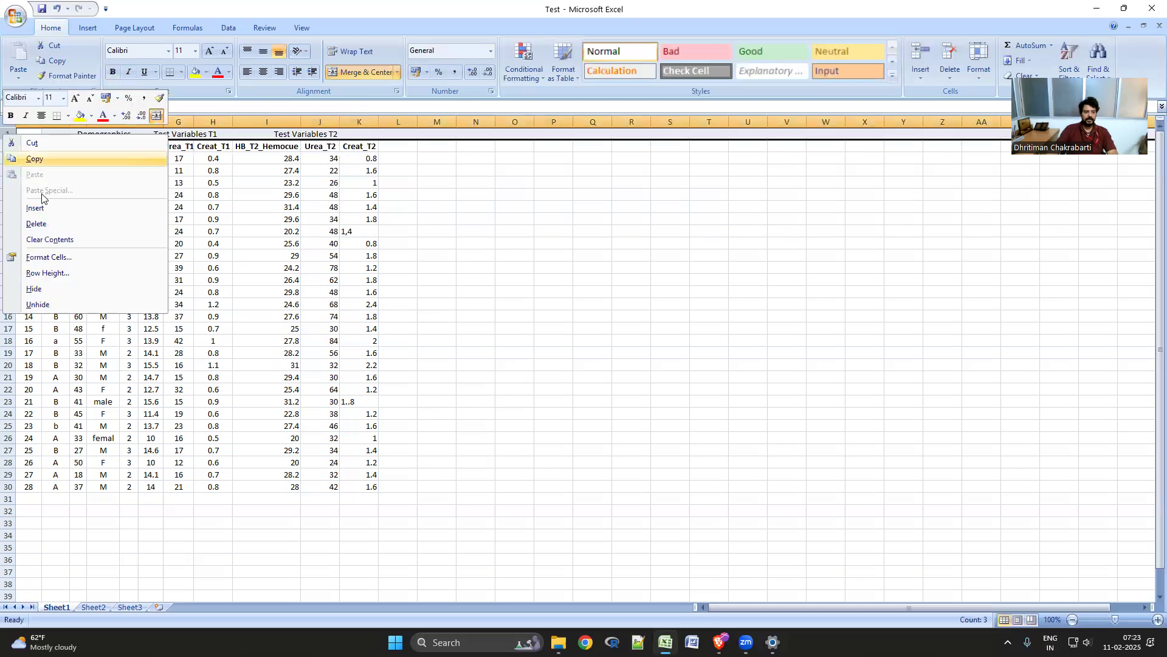
pyautogui.click(36, 224)
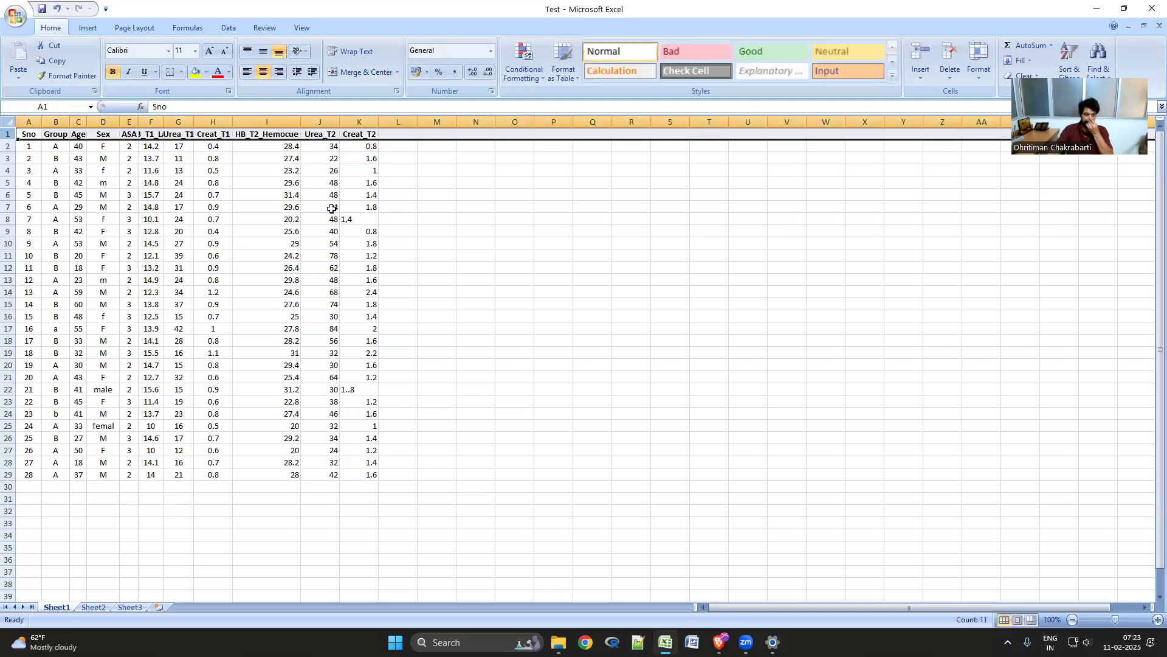
pyautogui.moveTo(163, 125); pyautogui.dragTo(163, 124)
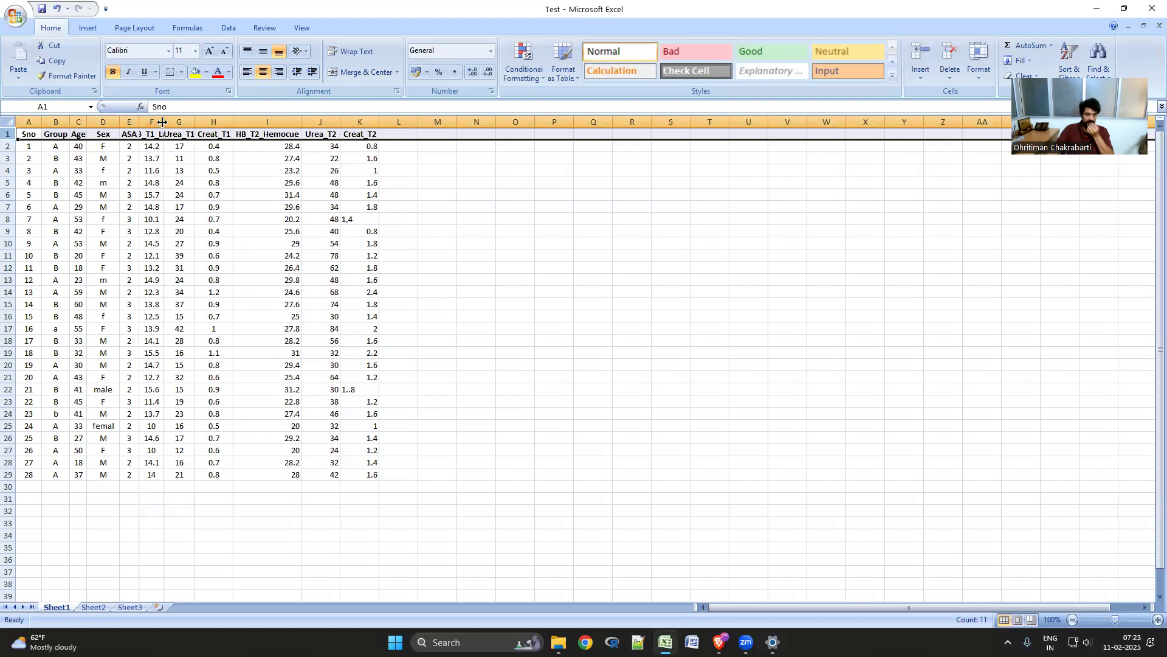
pyautogui.doubleClick(163, 124)
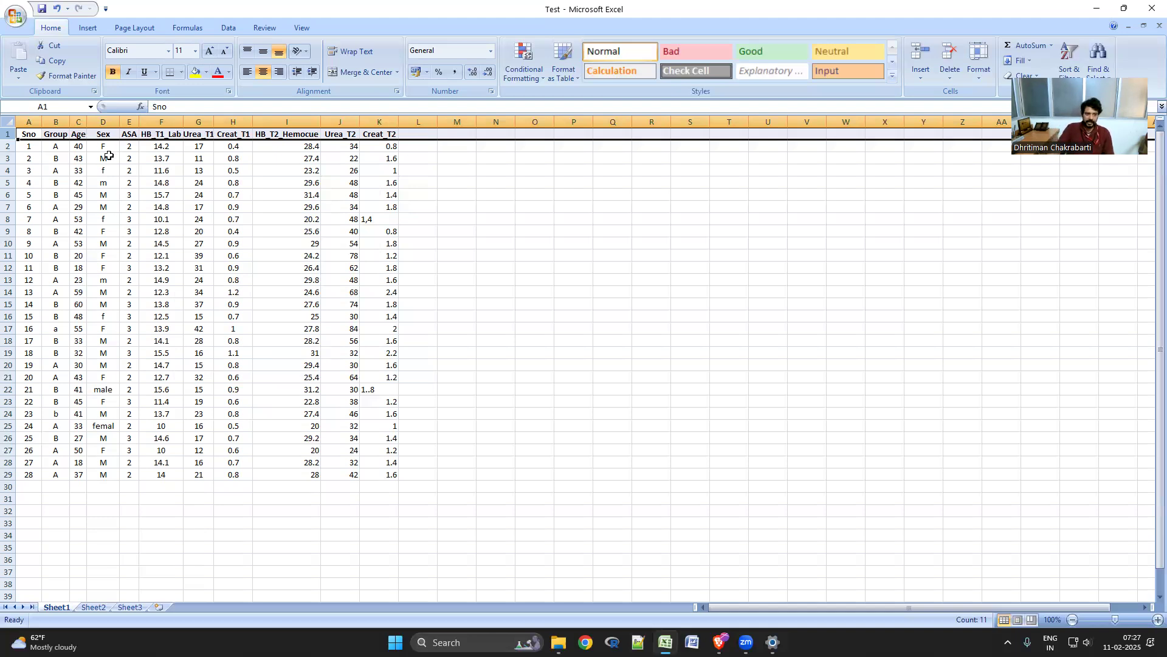
# - Check the Sex column for inconsistent letter case and spelling of the male and female entries
pyautogui.click(107, 160)
pyautogui.click(111, 183)
pyautogui.click(109, 391)
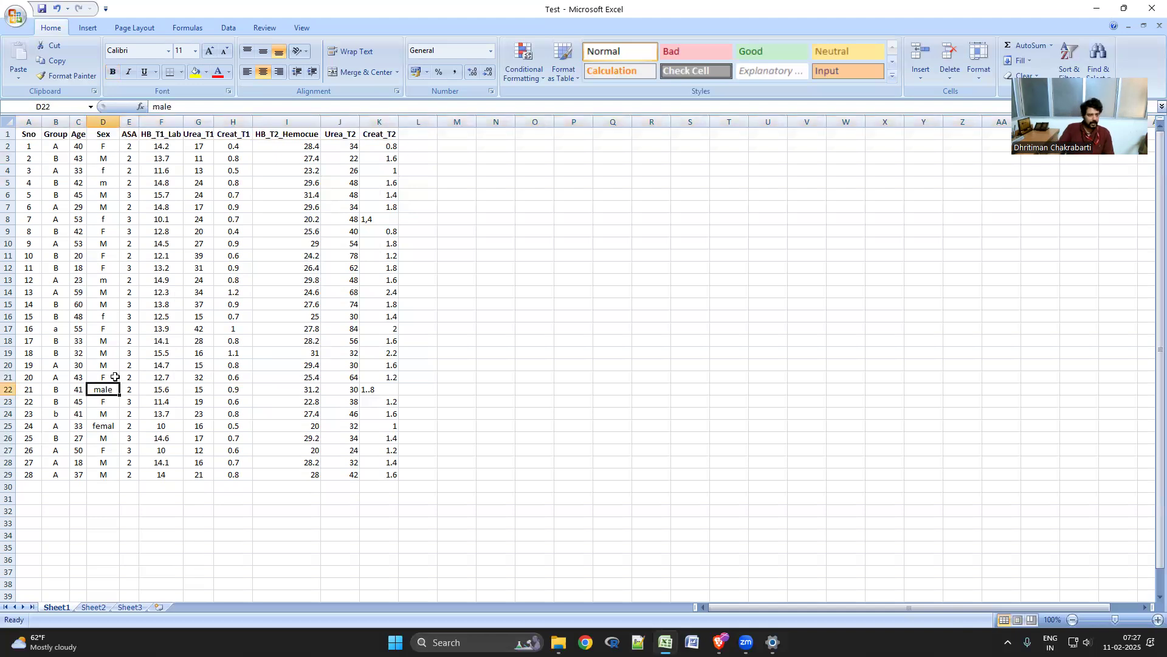
pyautogui.click(110, 146)
pyautogui.click(110, 172)
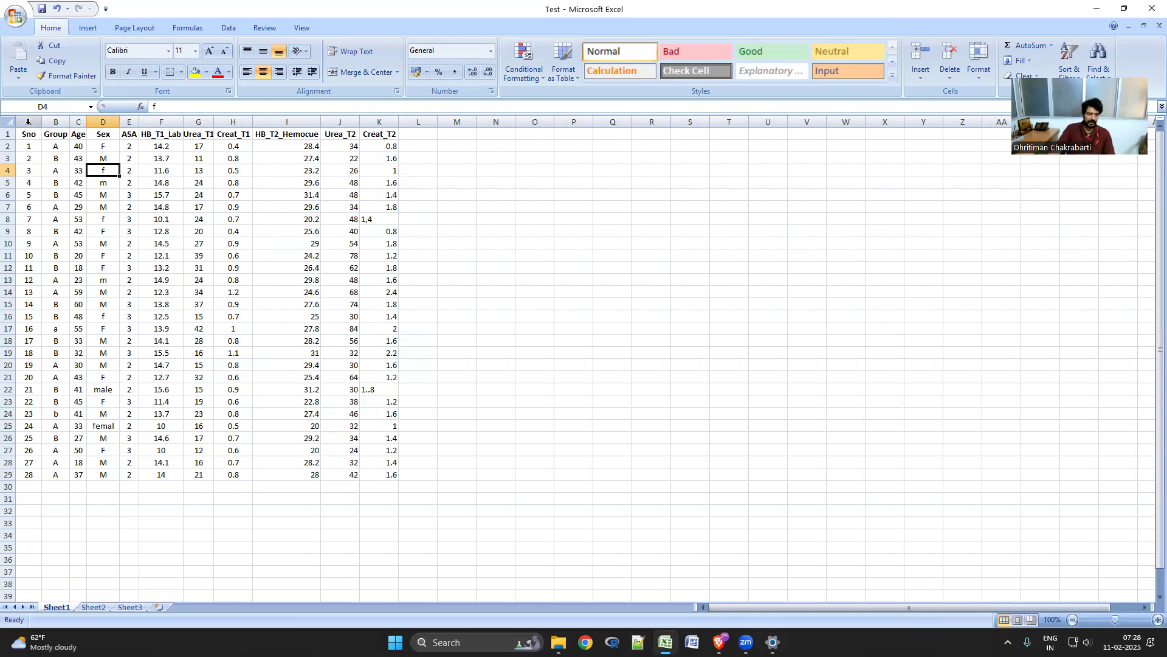
# - Add filters to the headers of the data range A1:K29
pyautogui.moveTo(29, 133); pyautogui.dragTo(395, 474)
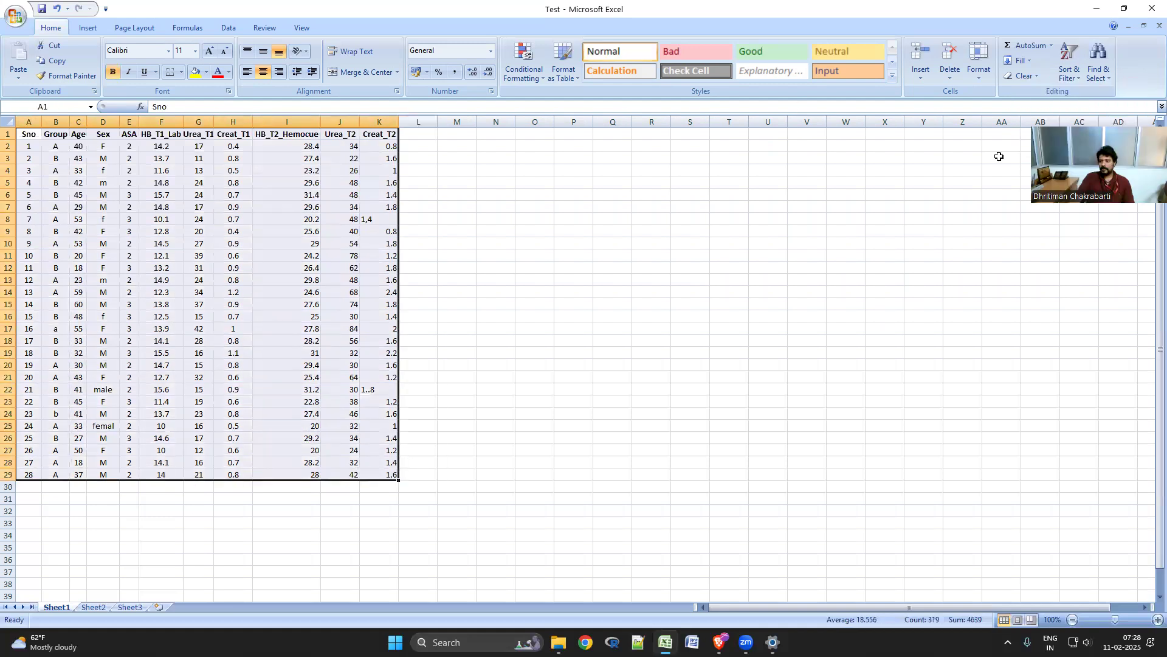
pyautogui.click(1073, 71)
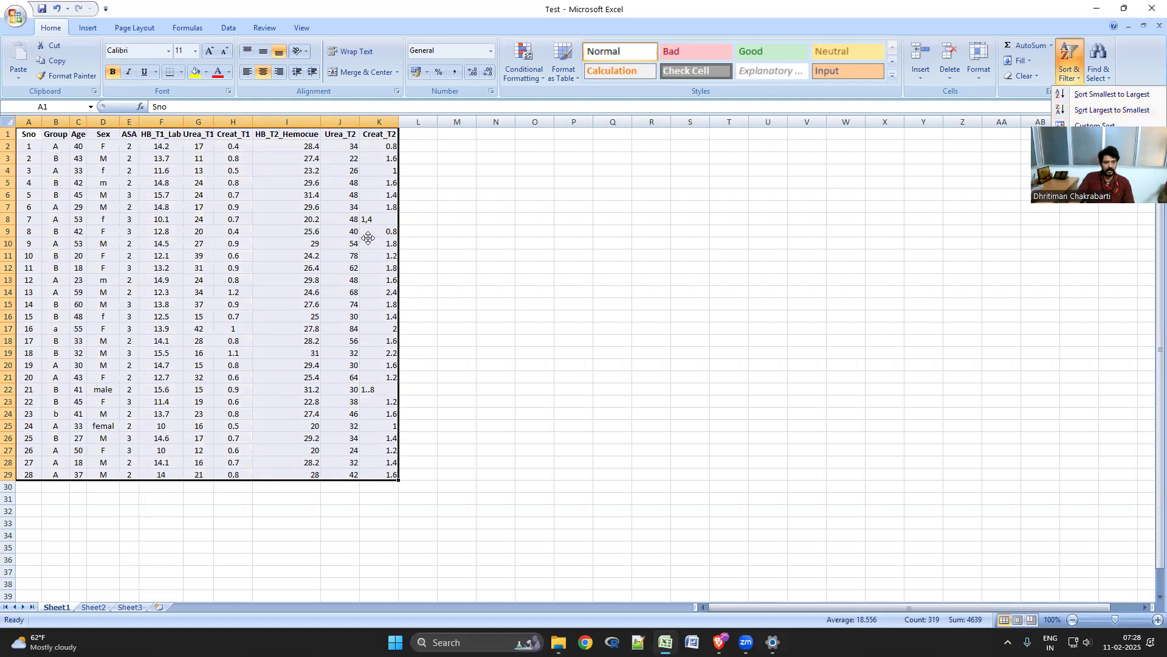
pyautogui.hotkey('ctrl', 'shift', 'l')
# - Sort the filtered data by the Sex column from A to Z
pyautogui.click(114, 133)
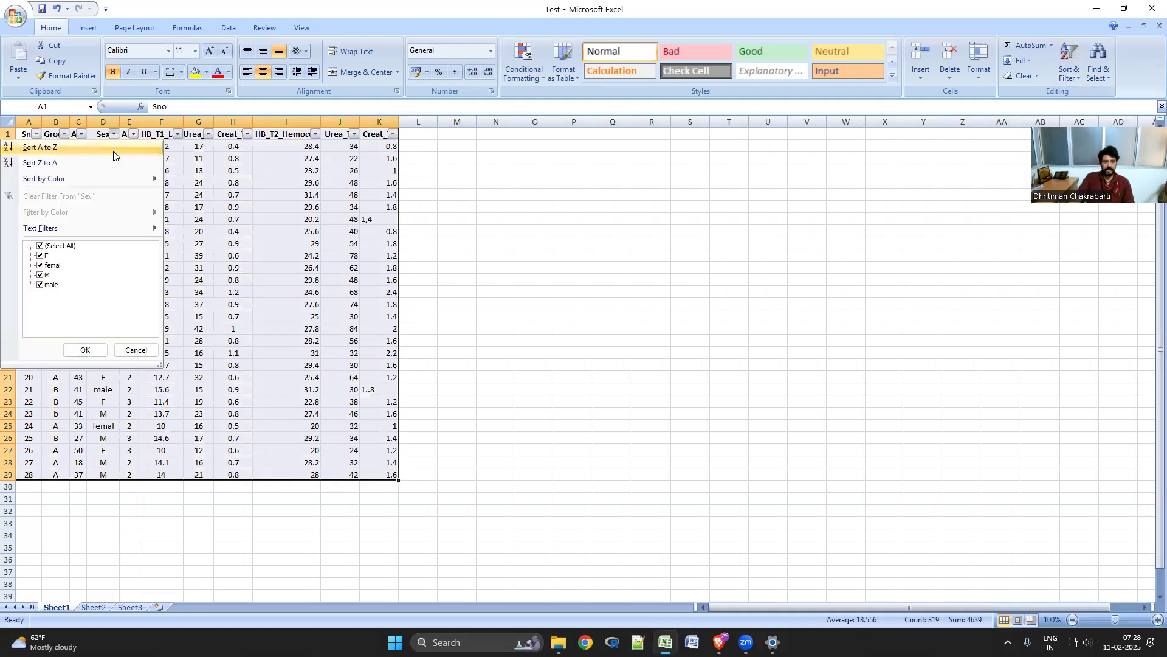
pyautogui.click(640, 198)
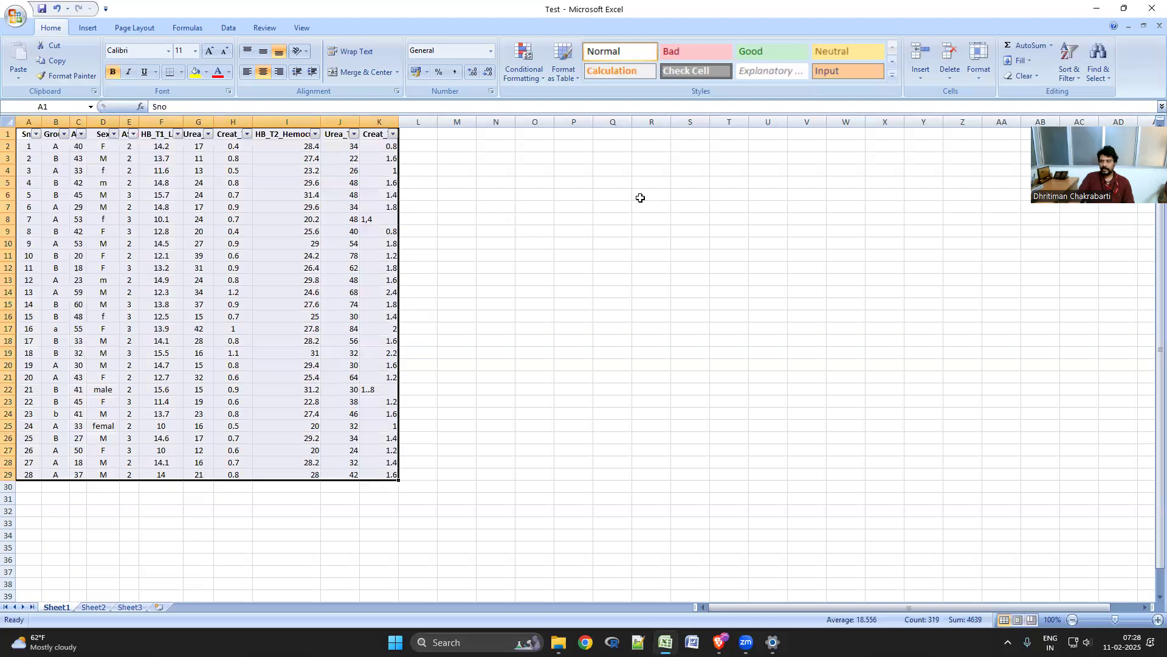
pyautogui.click(1074, 72)
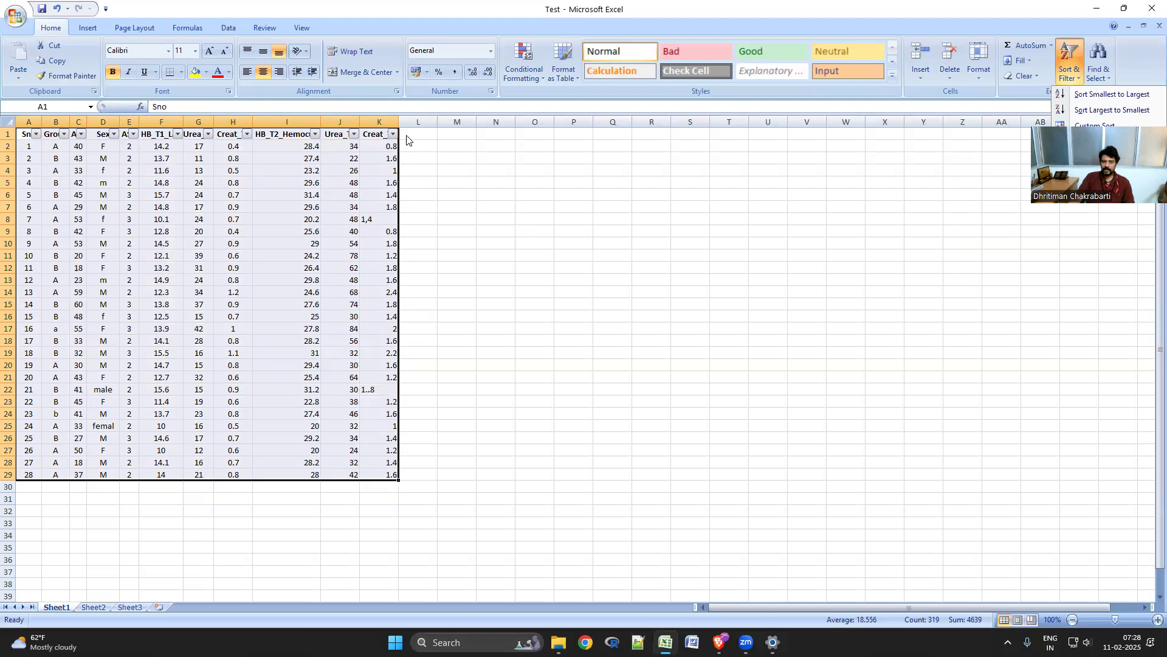
pyautogui.click(114, 135)
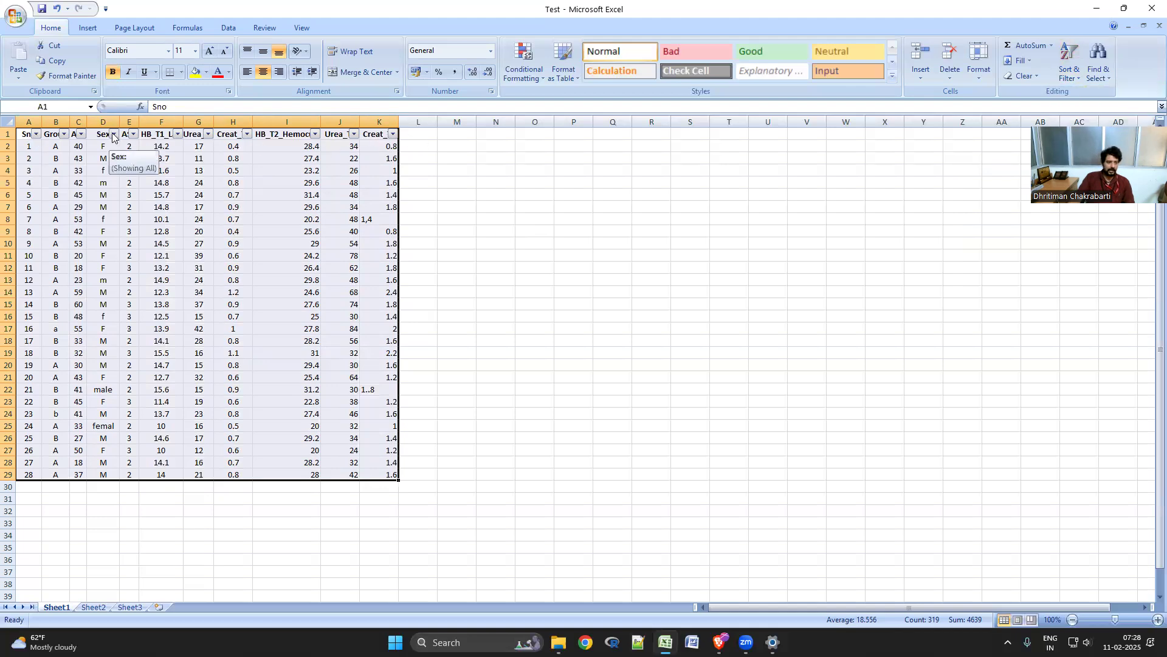
pyautogui.click(114, 135)
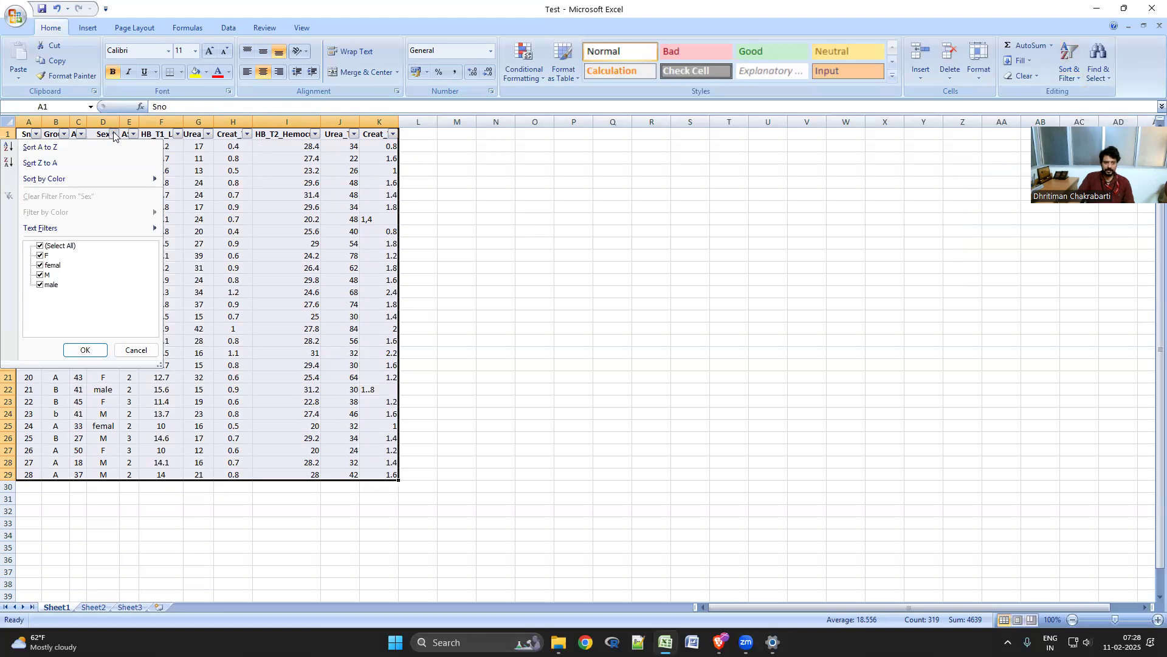
pyautogui.click(109, 148)
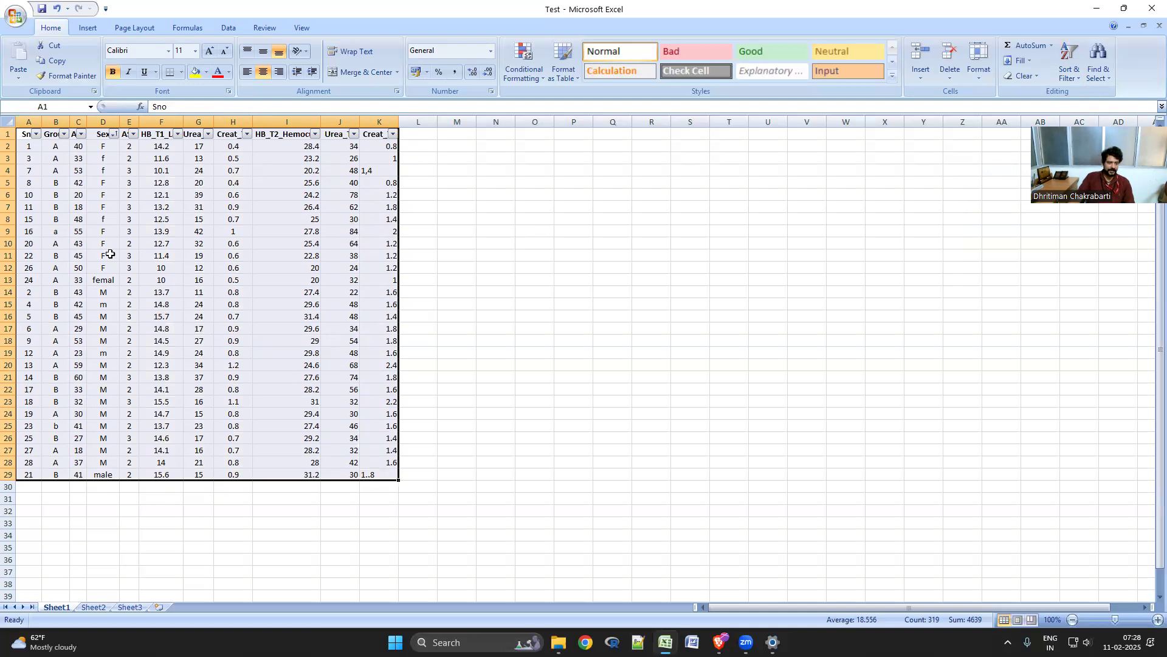
# - Standardize the Sex codes by filling F down D2:D13 and M down D14:D29
pyautogui.click(107, 144)
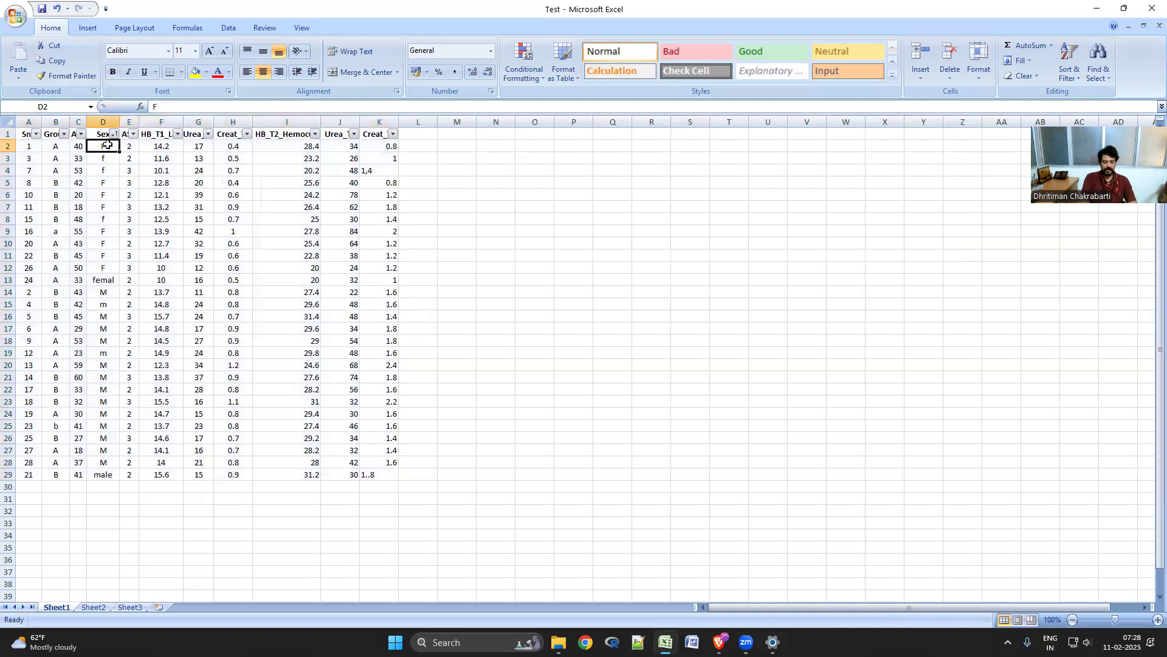
pyautogui.moveTo(121, 154); pyautogui.dragTo(110, 284)
pyautogui.click(106, 293)
pyautogui.press('Down')
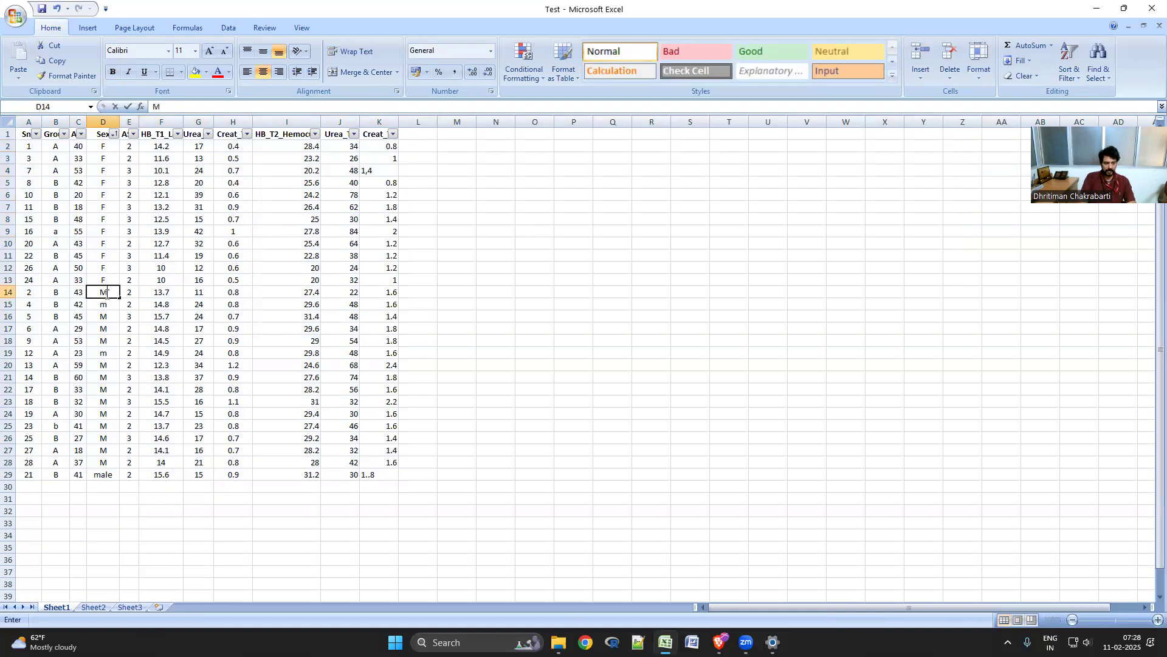
pyautogui.click(106, 294)
pyautogui.moveTo(120, 298); pyautogui.dragTo(107, 473)
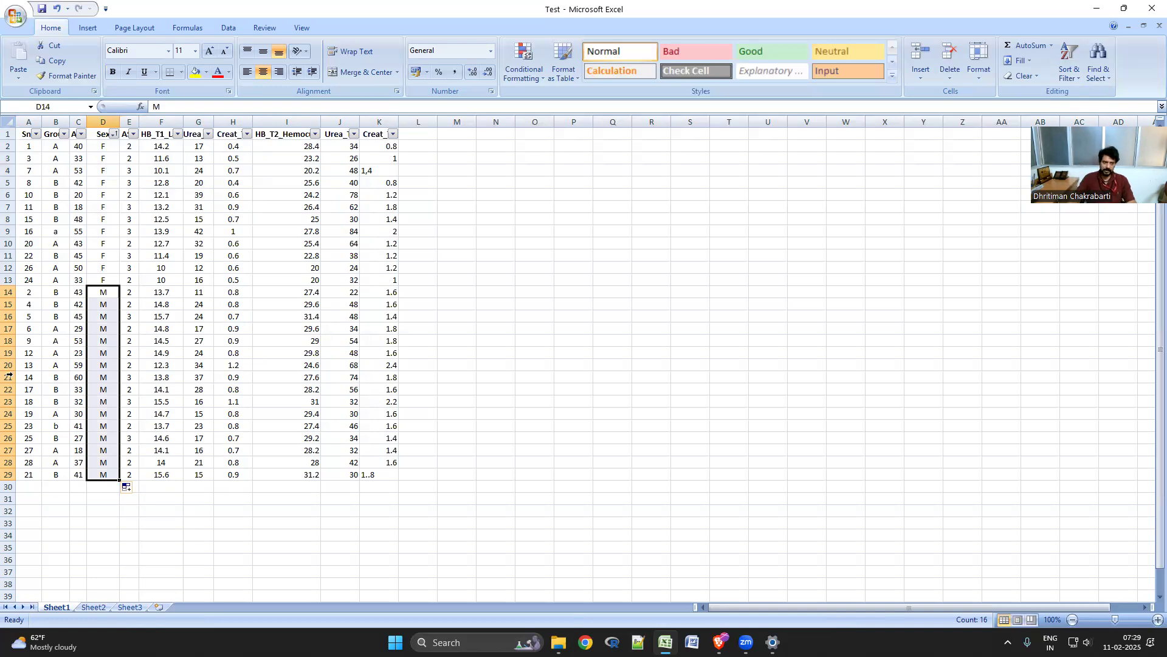
# - Sort the data by Group from A to Z and fill A down B2:B15 and B down B16:B29
pyautogui.click(64, 134)
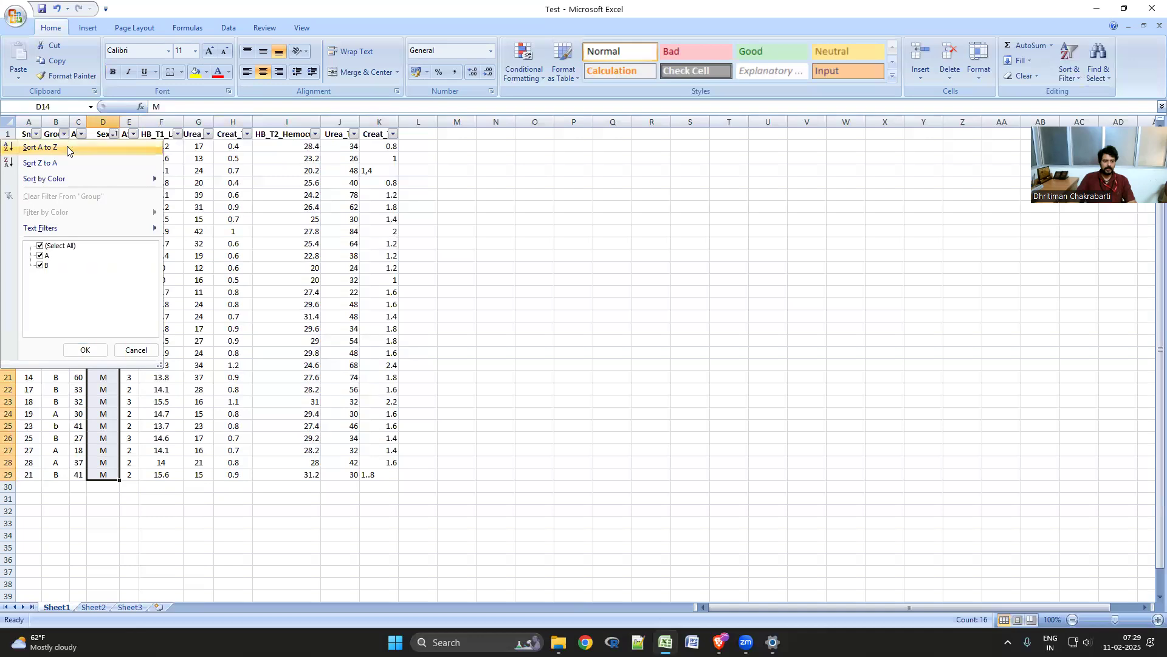
pyautogui.click(67, 148)
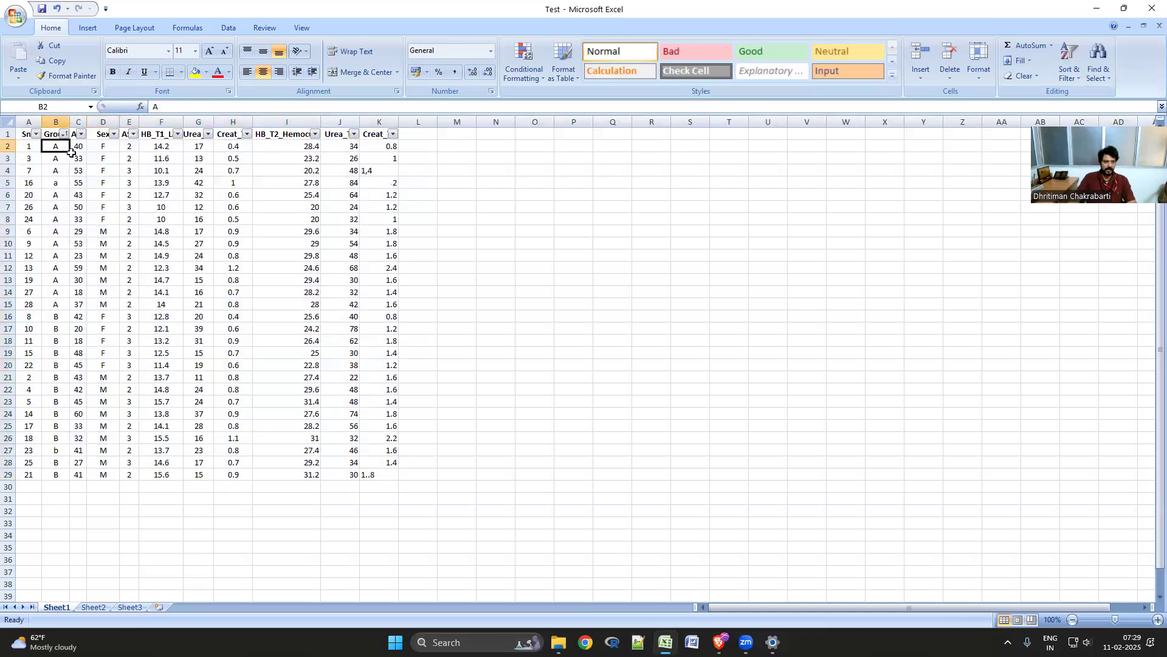
pyautogui.moveTo(70, 150); pyautogui.dragTo(70, 484)
pyautogui.click(53, 316)
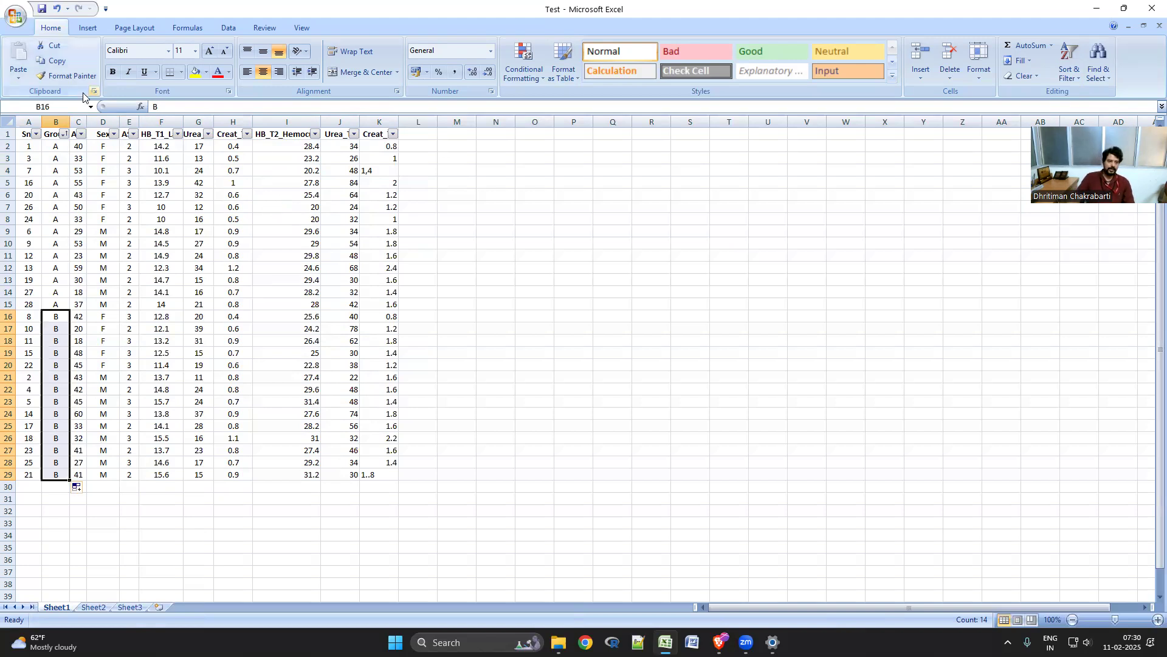
# - Sort the data by Sno from smallest to largest and remove the centering of the Sno header
pyautogui.click(20, 136)
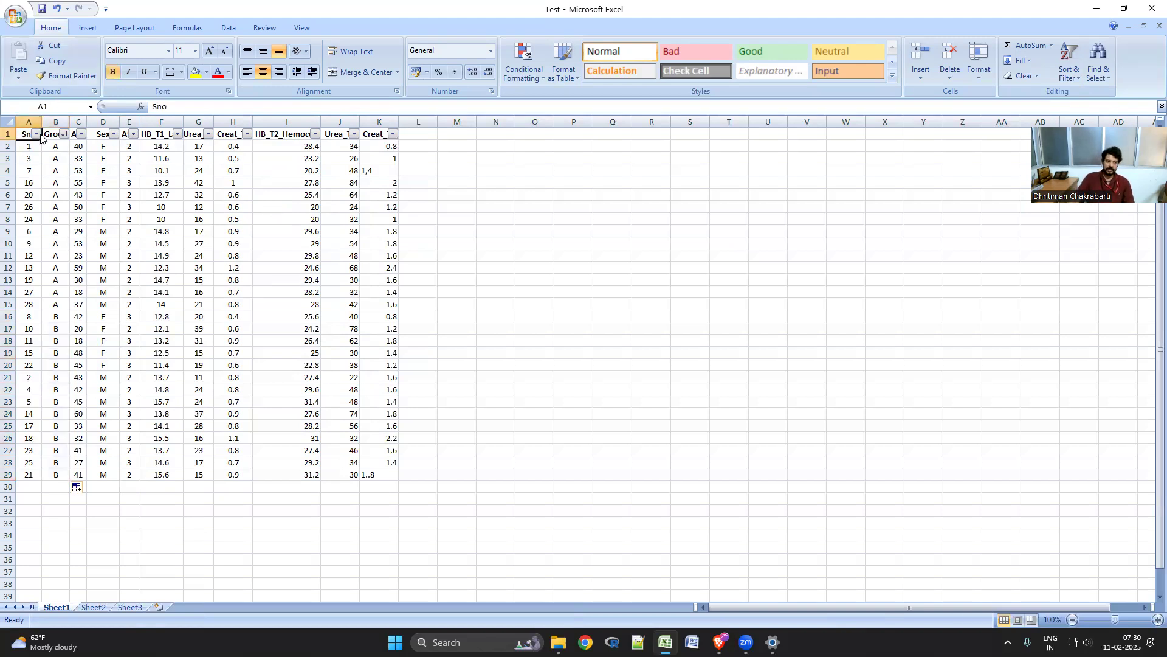
pyautogui.click(36, 135)
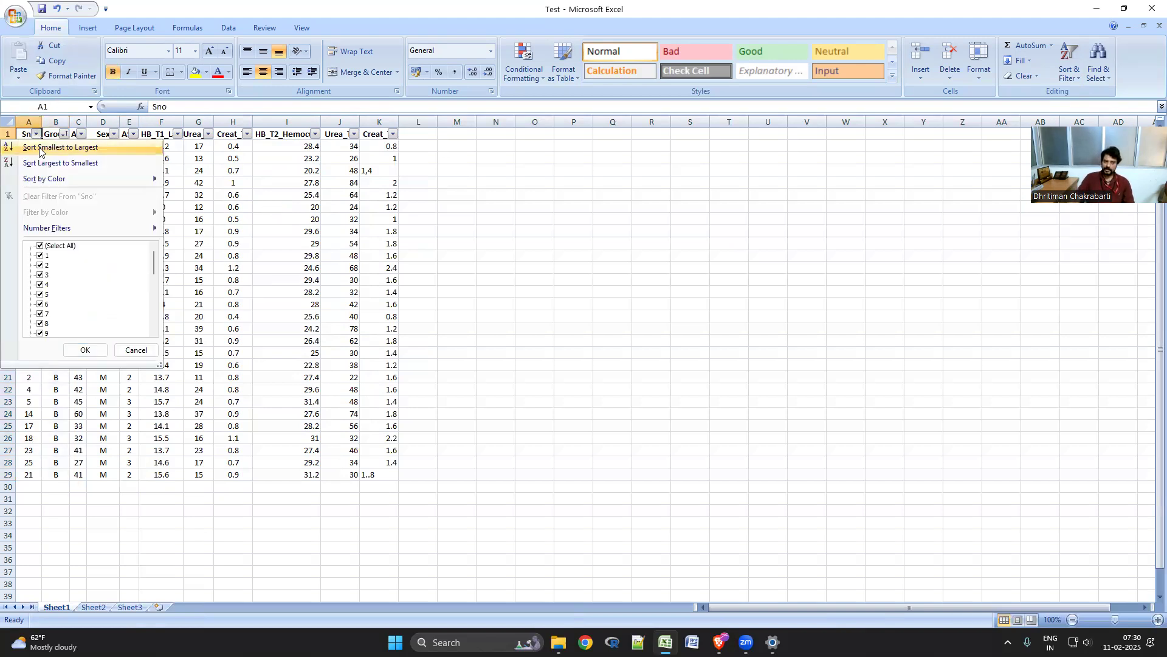
pyautogui.click(40, 149)
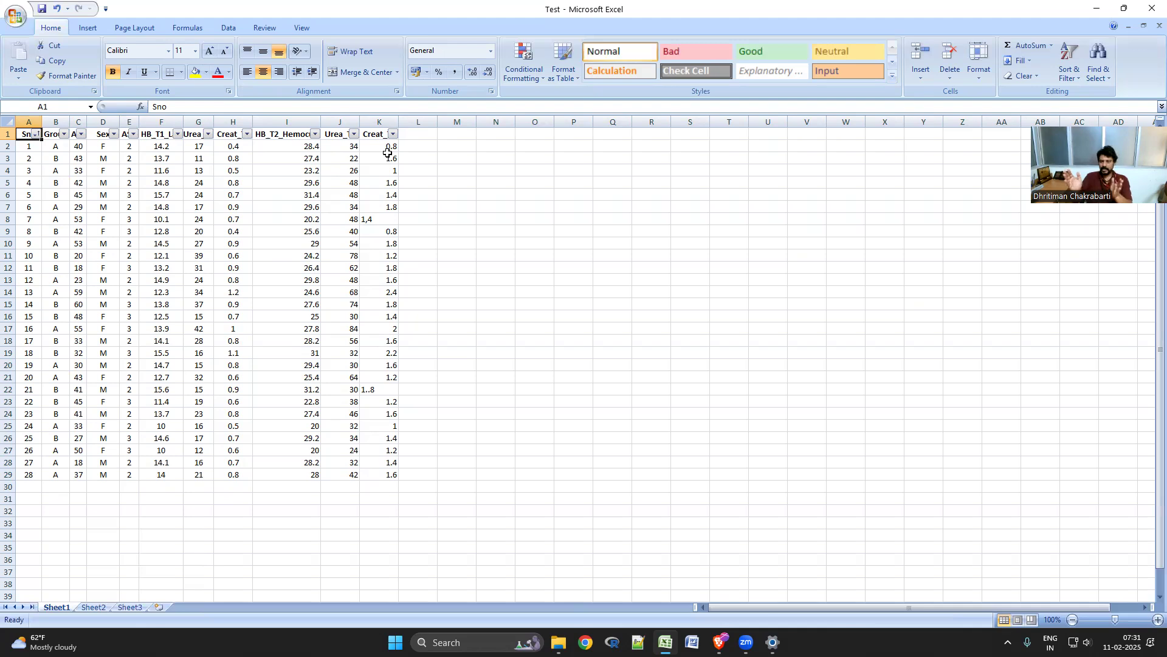
pyautogui.click(262, 77)
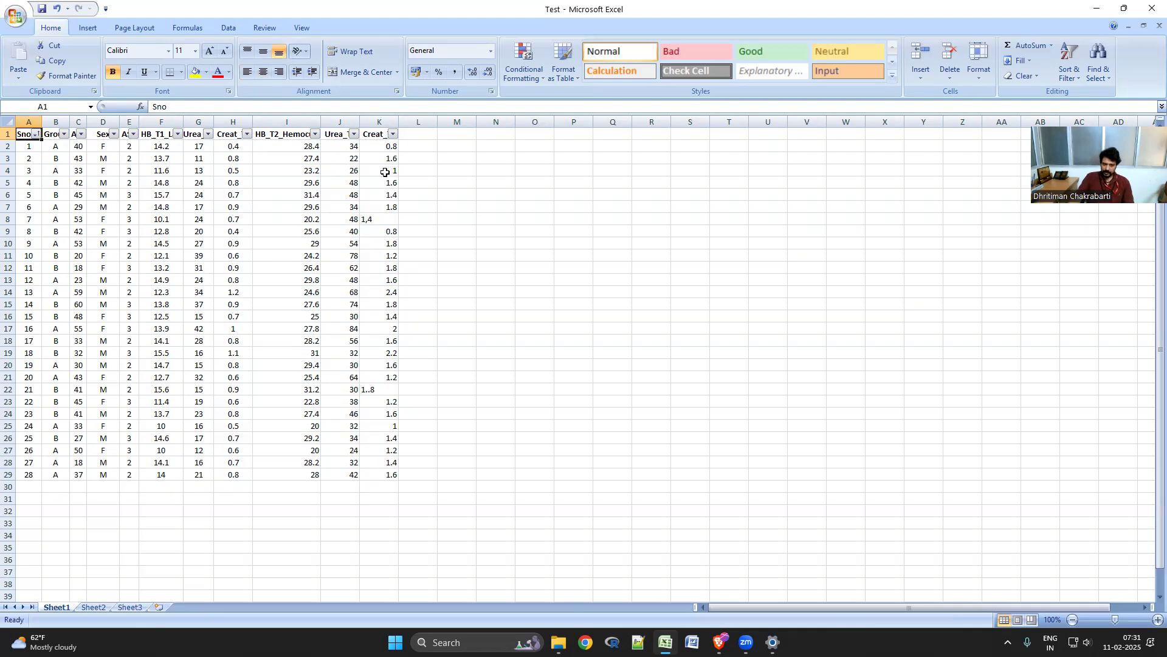
# - Correct the comma in the Creat_T2 value in cell K8 so that it reads 1.4
pyautogui.doubleClick(367, 220)
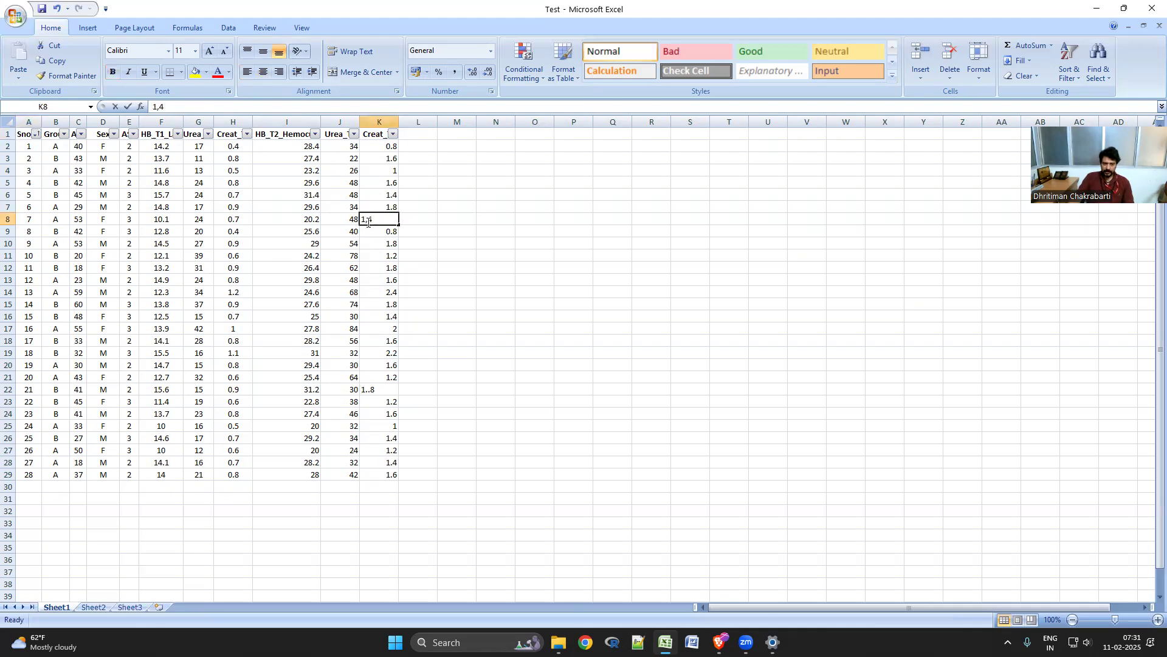
pyautogui.press('BackSpace')
pyautogui.write('.')
pyautogui.press('Return')
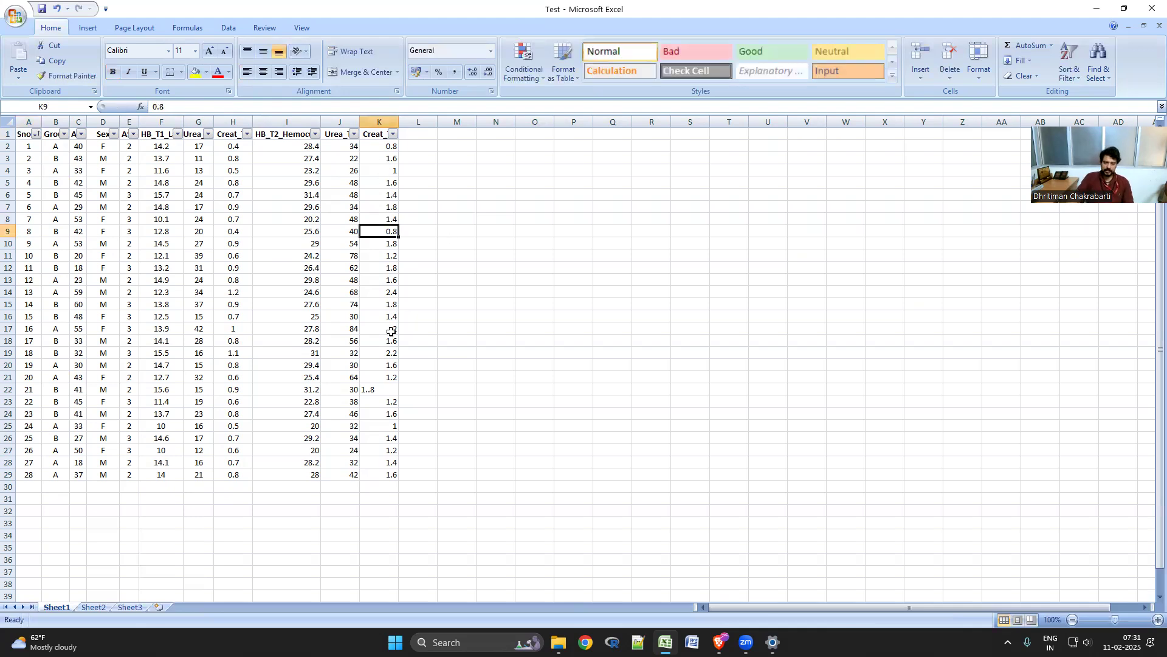
# - Correct the doubled decimal point in cell K22 so that it reads 1.8, and close the workbook
pyautogui.doubleClick(368, 392)
pyautogui.press('BackSpace')
pyautogui.write('.')
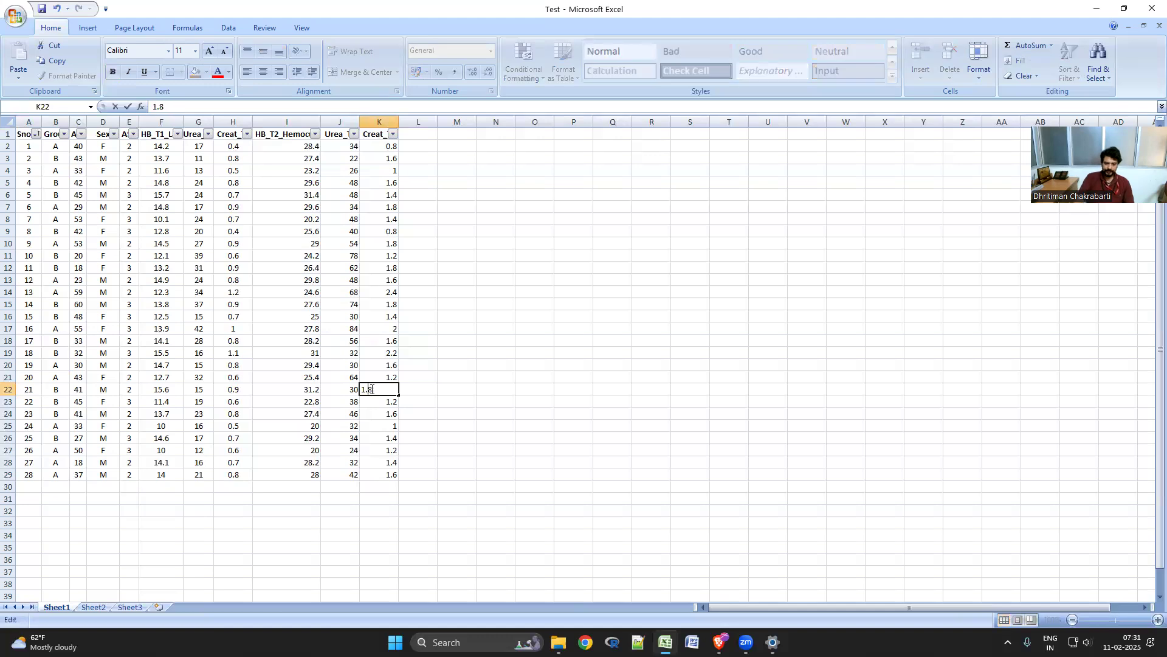
pyautogui.press('Return')
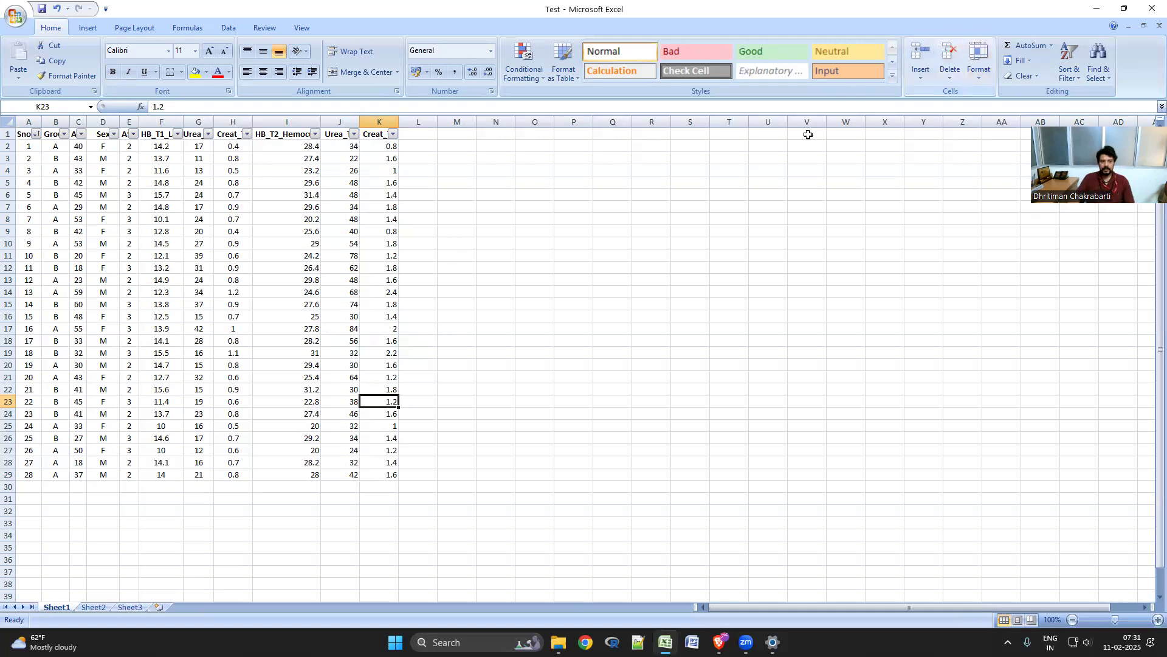
pyautogui.click(1151, 8)
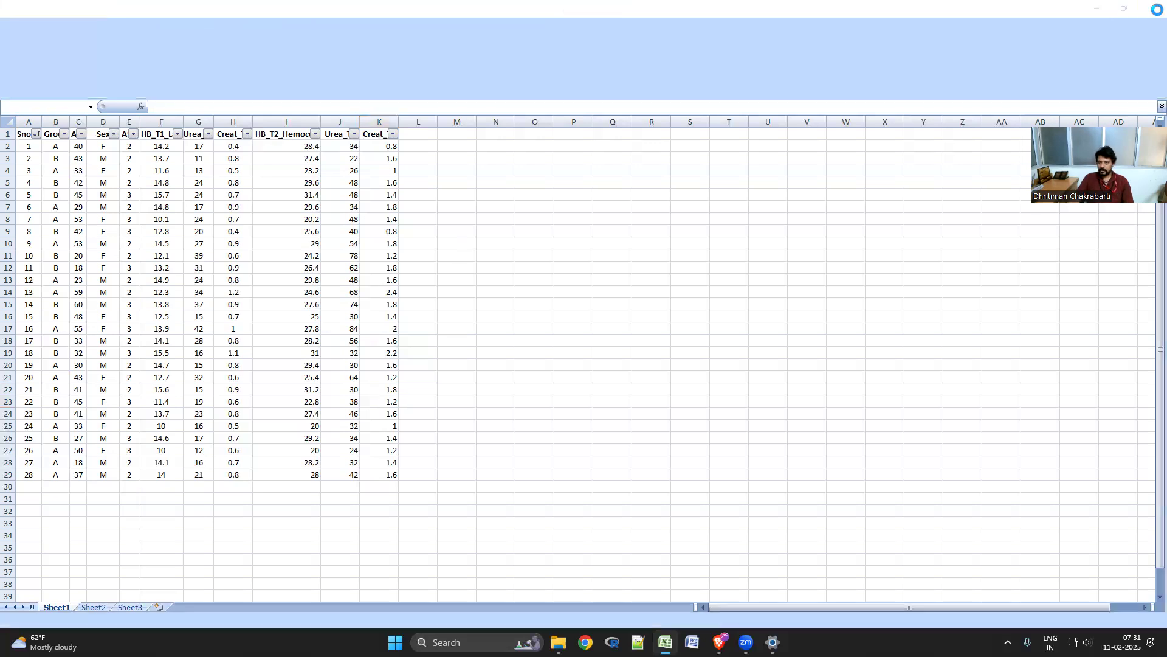